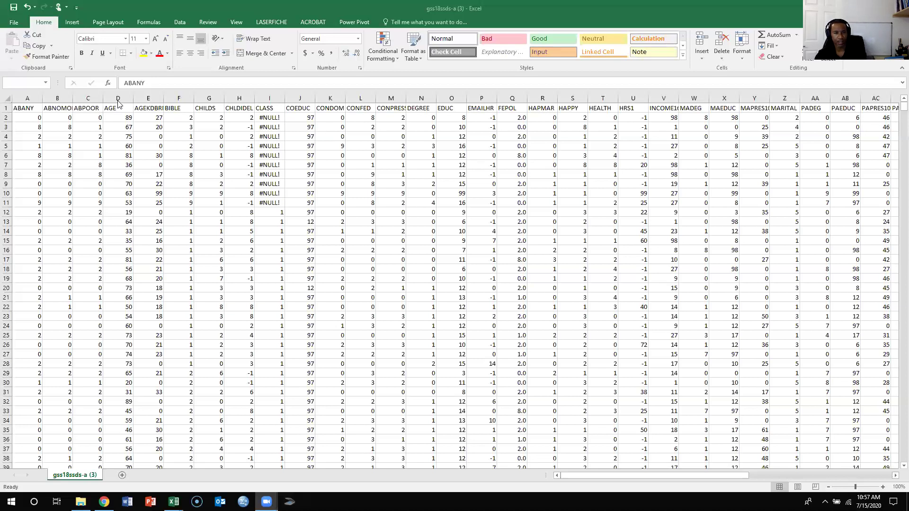
Insert a blank column E directly after the AGE column and widen it to several times its default width.
left_click(147, 98)
right_click(147, 98)
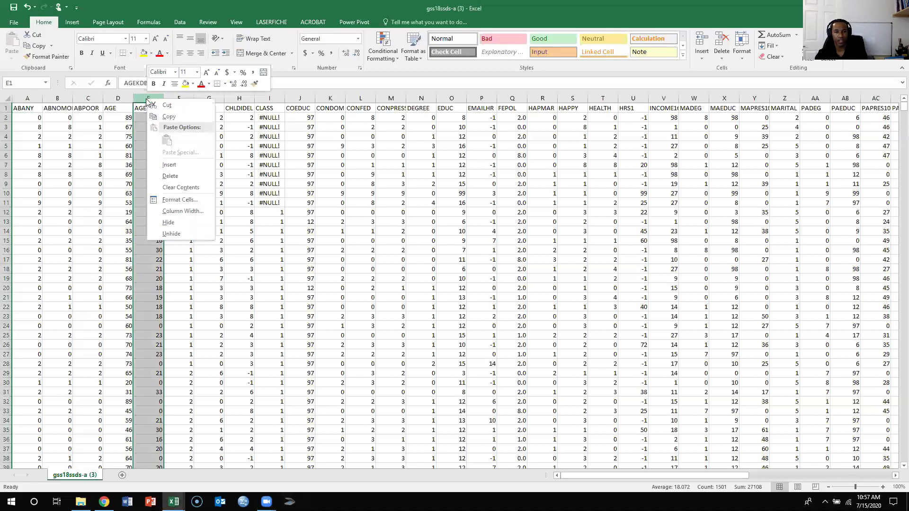
left_click(181, 165)
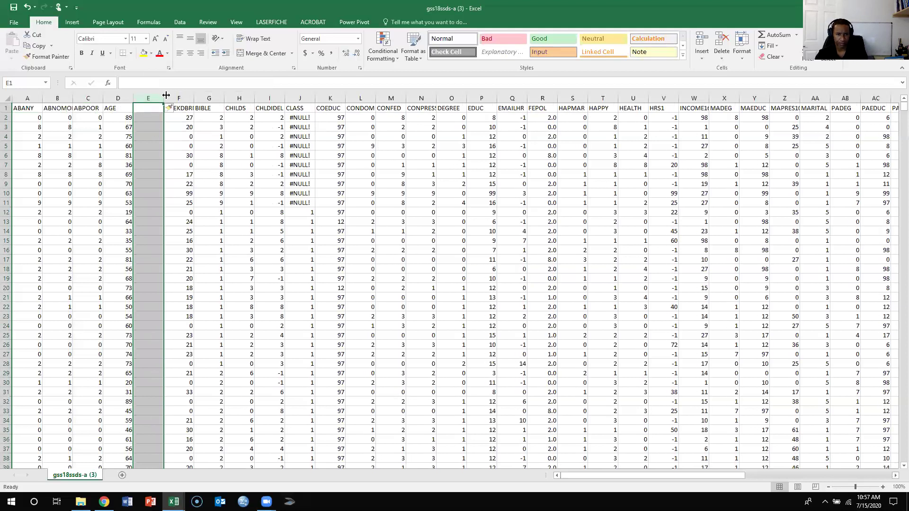
left_click_drag(165, 95, 240, 98)
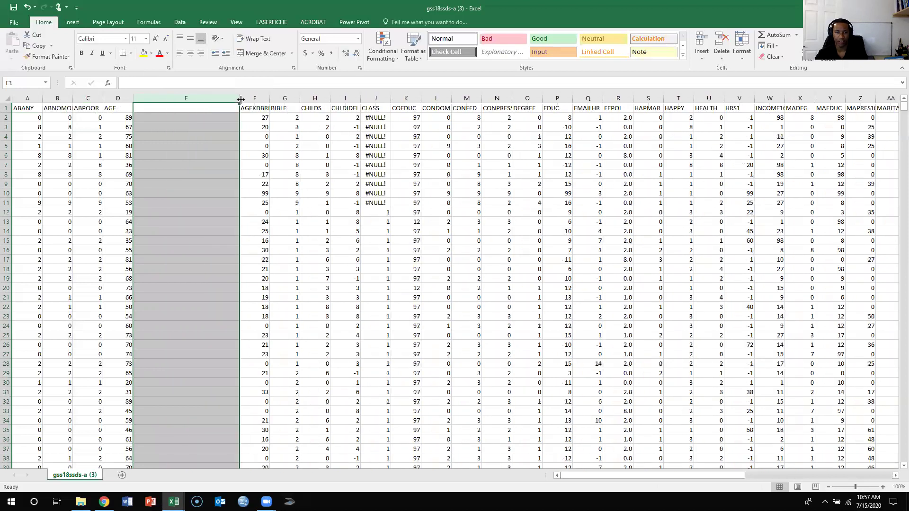
Enter the header "Age Recoded" in cell E1 of the blank column.
left_click(159, 108)
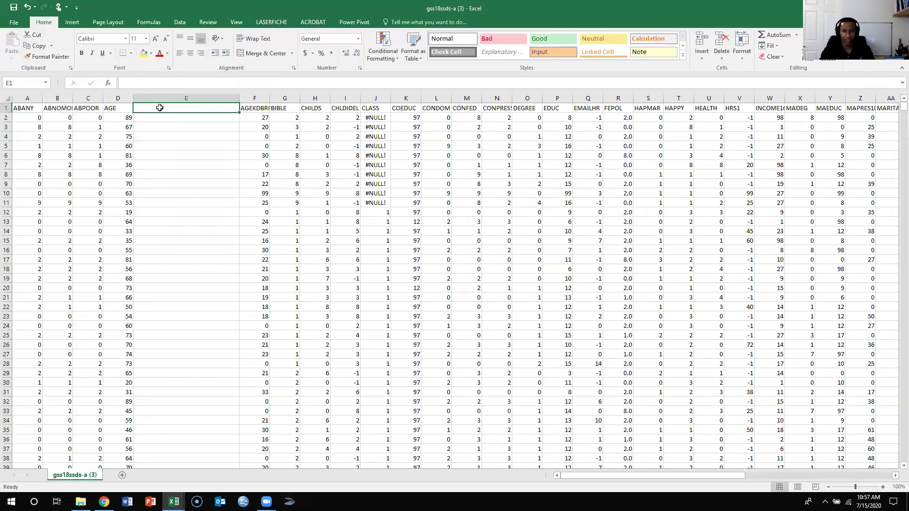
type("A")
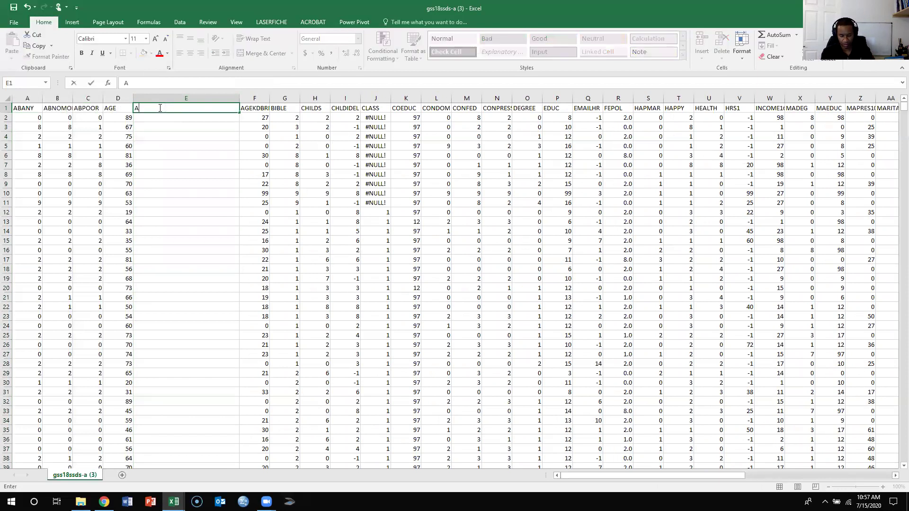
type("ge Recod")
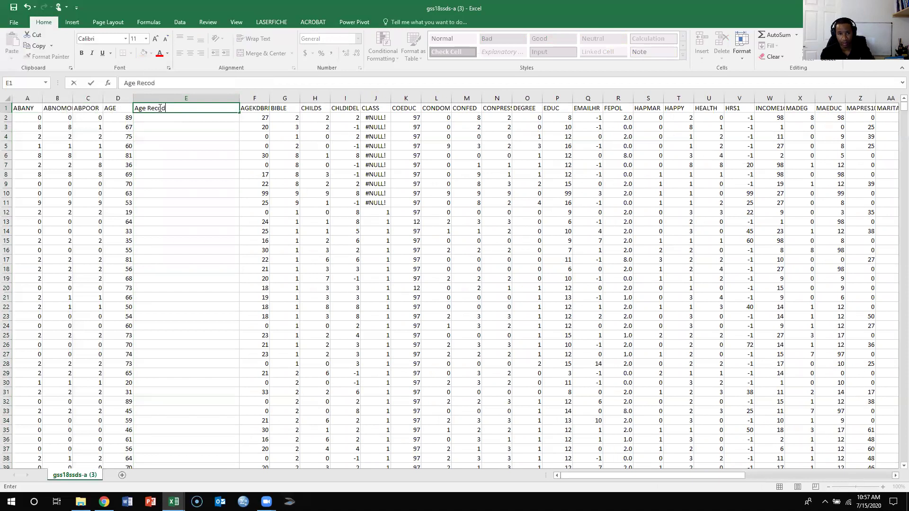
type("ed")
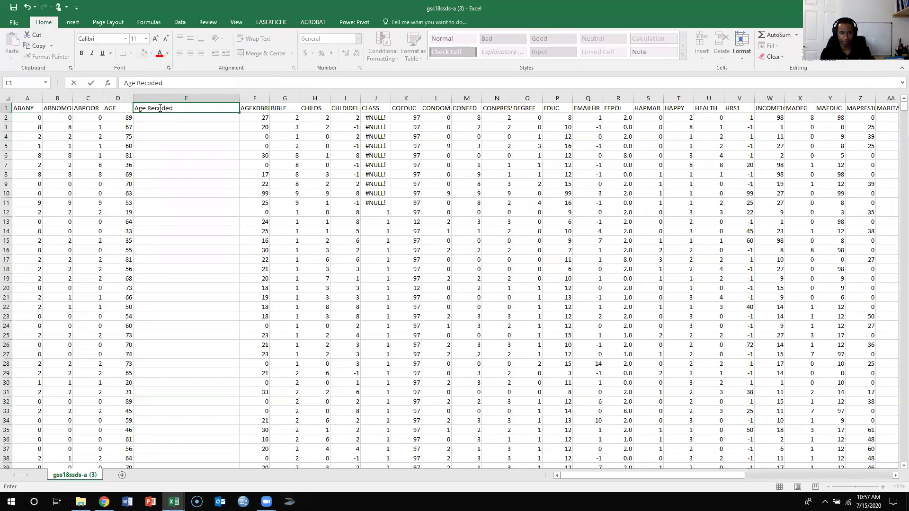
key("Return")
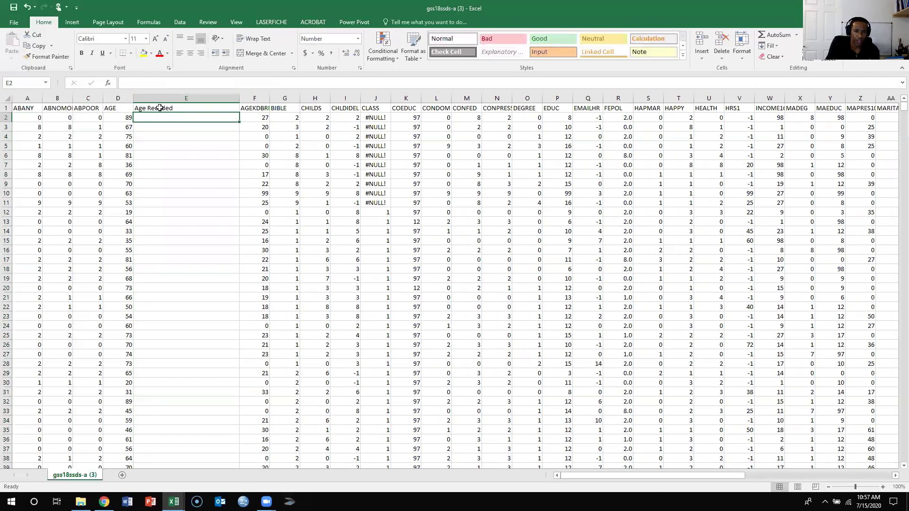
Begin an IF formula in cell E2 that returns "1" when age is 39 or less: =if(d2<=39,"1",.
left_click(157, 83)
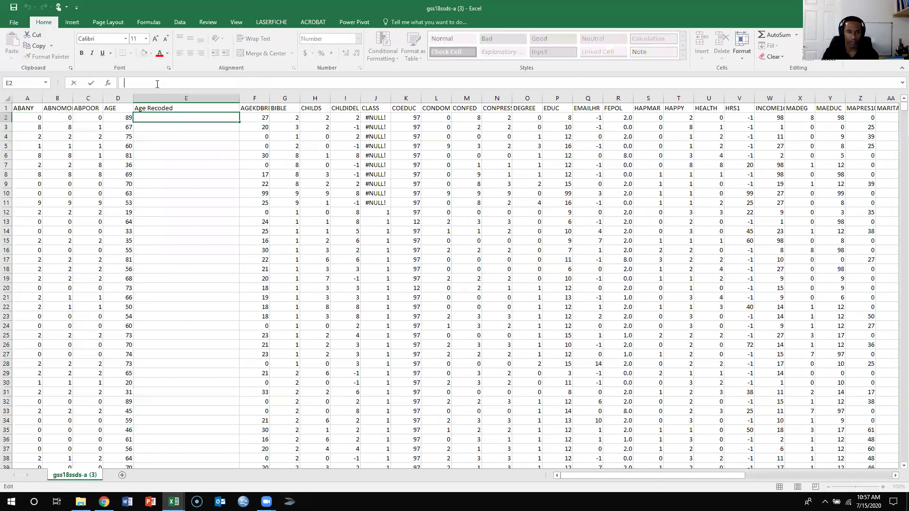
type("=")
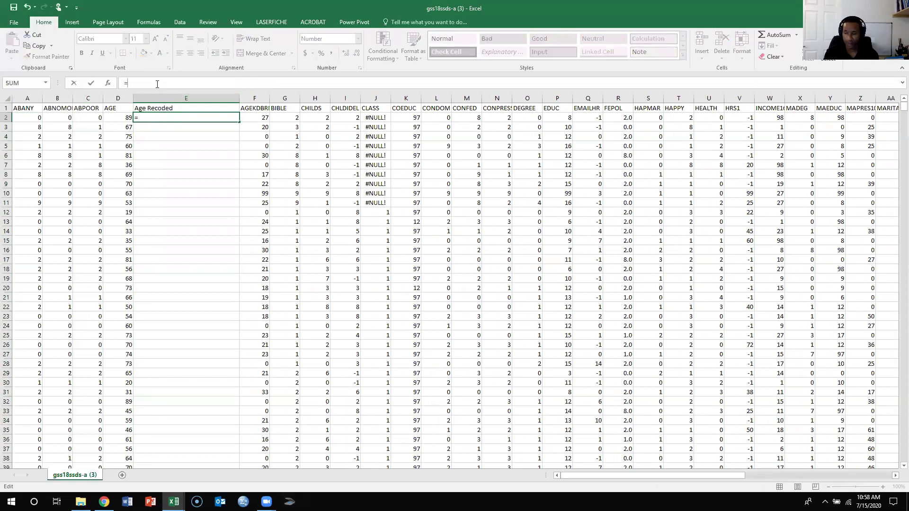
type("if")
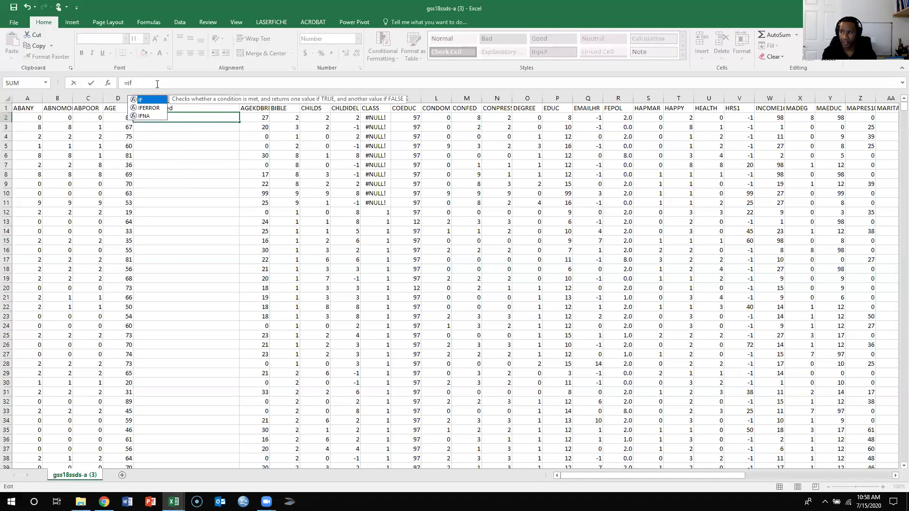
type("(")
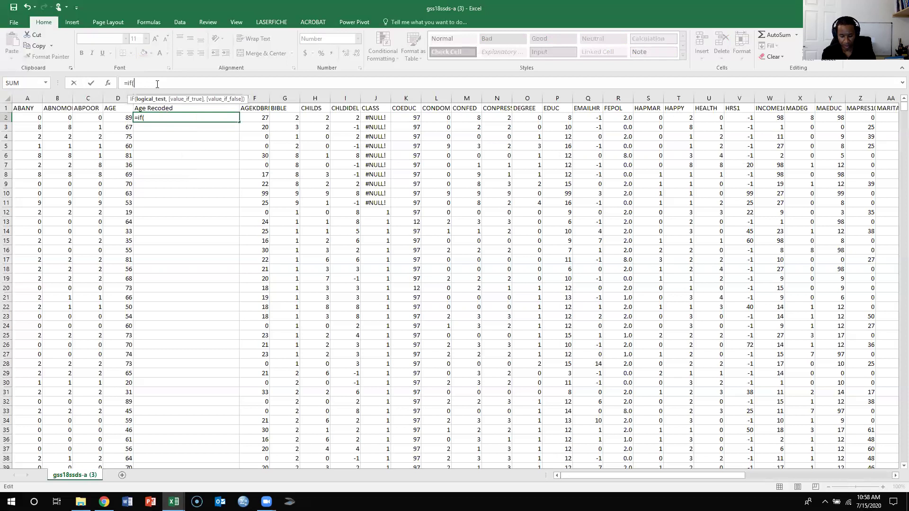
type("b2")
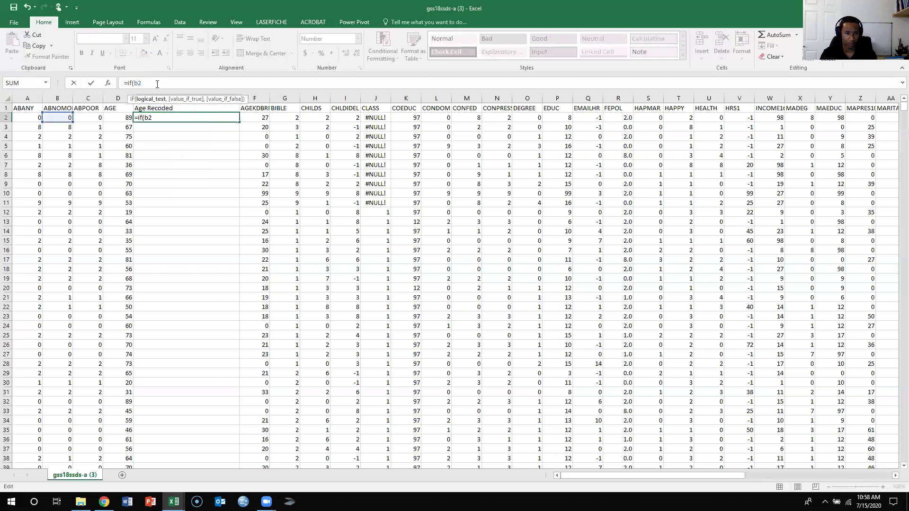
key("BackSpace")
key("BackSpace")
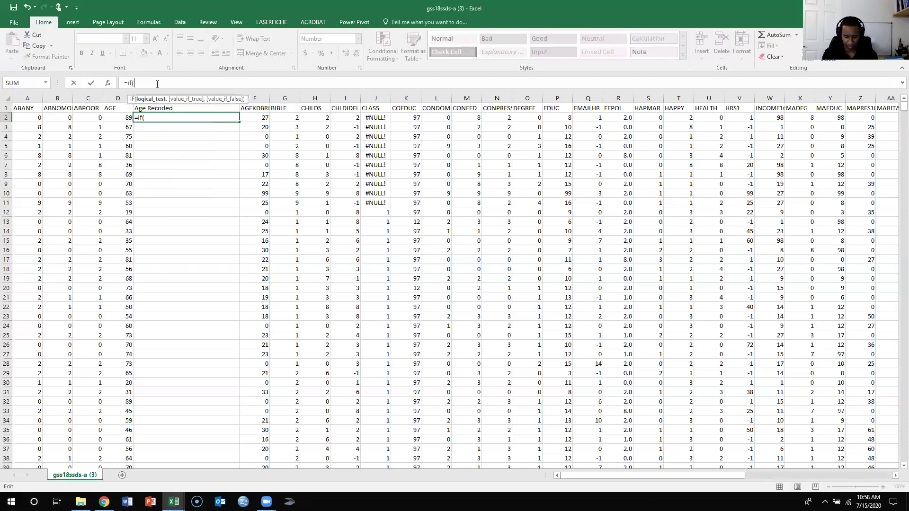
type("d2")
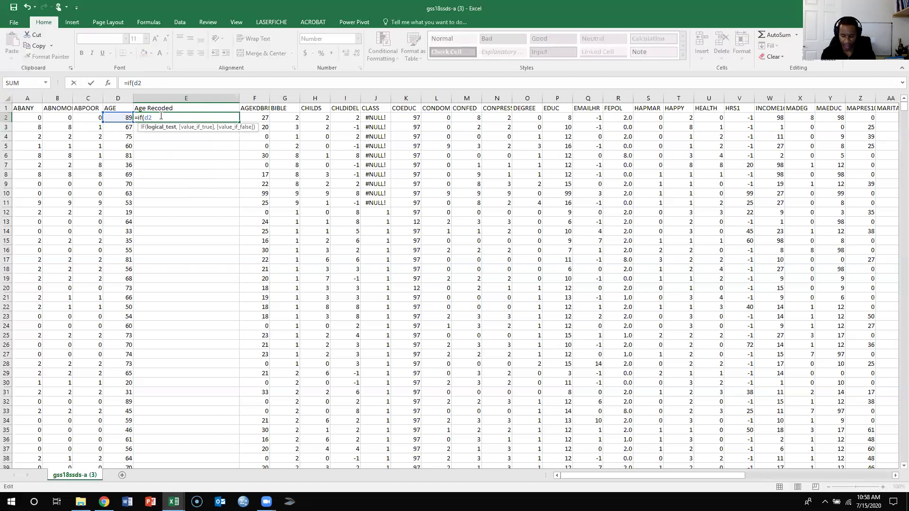
type("<=")
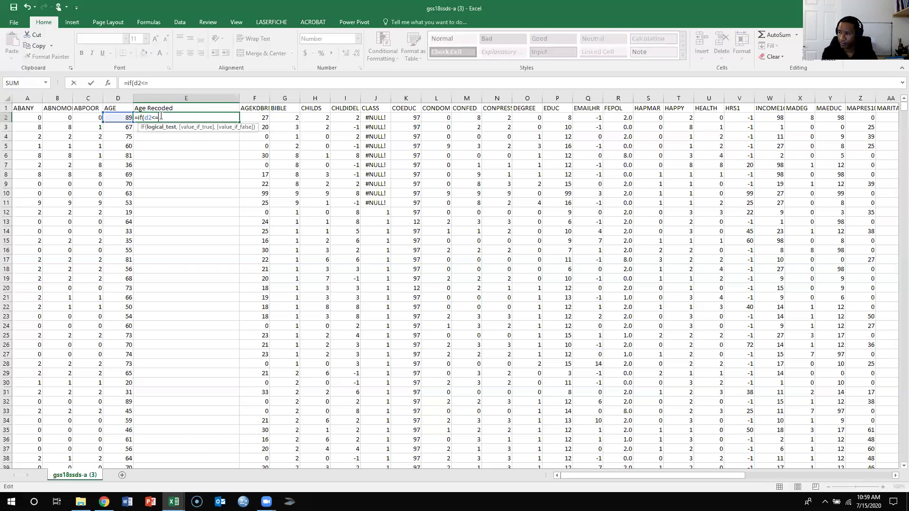
type("39,")
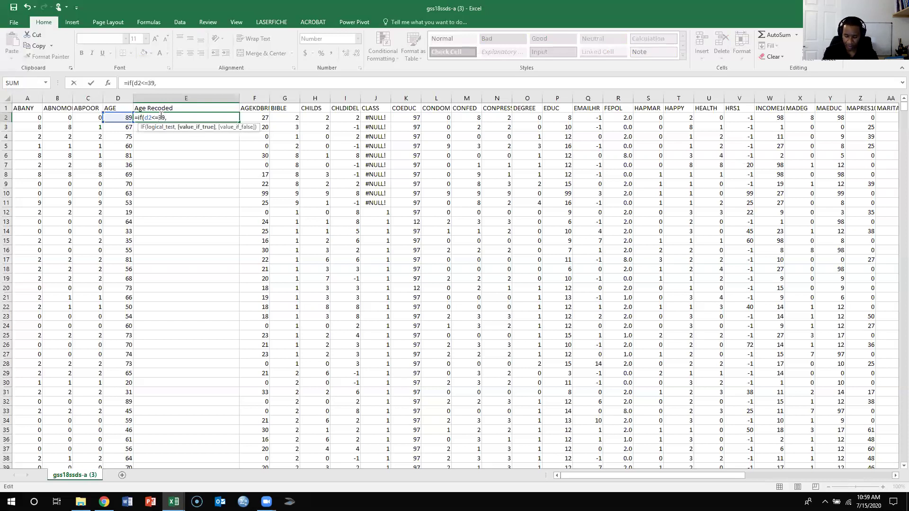
type("\"\"")
type("1")
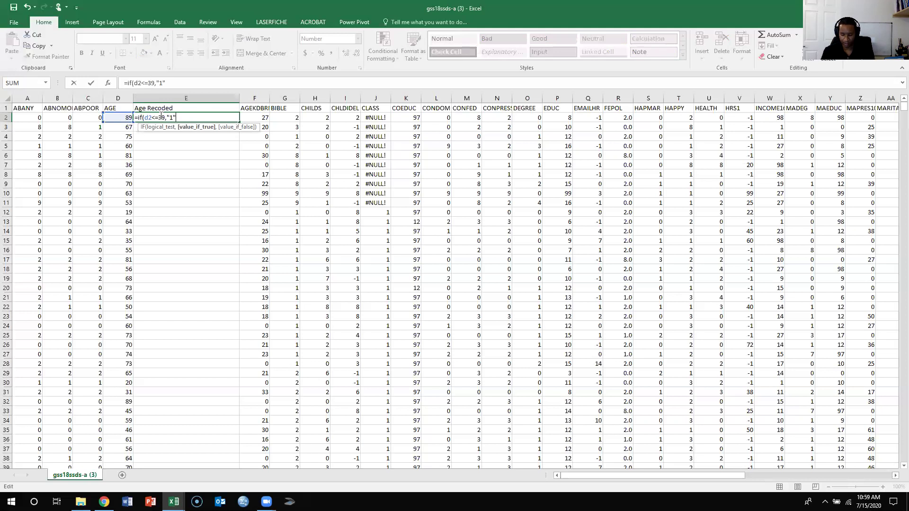
type(",")
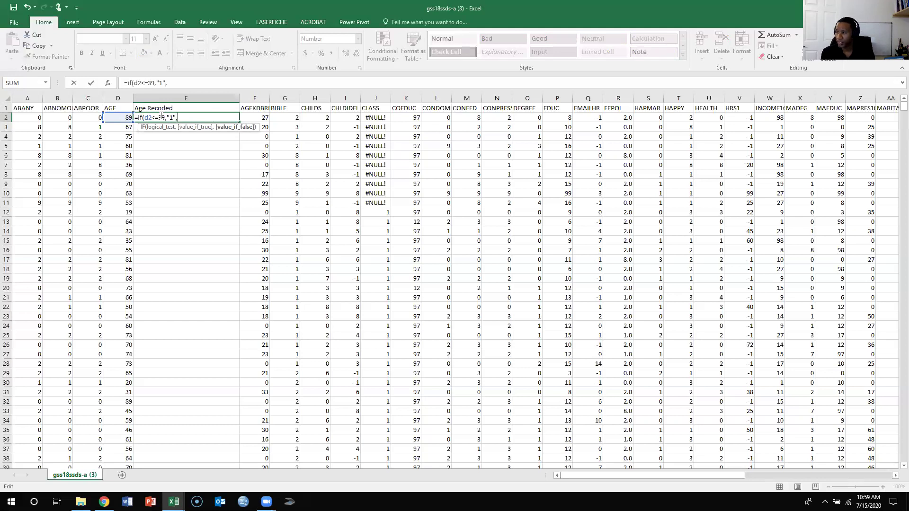
Add a nested IF to the E2 formula that returns "2" when age is 59 or less: if(d2<=59,"2",.
type("if")
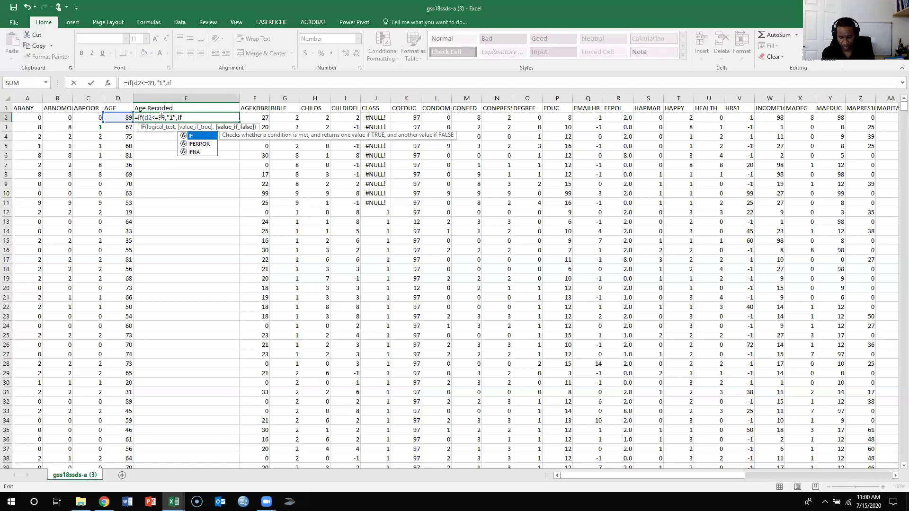
type("(")
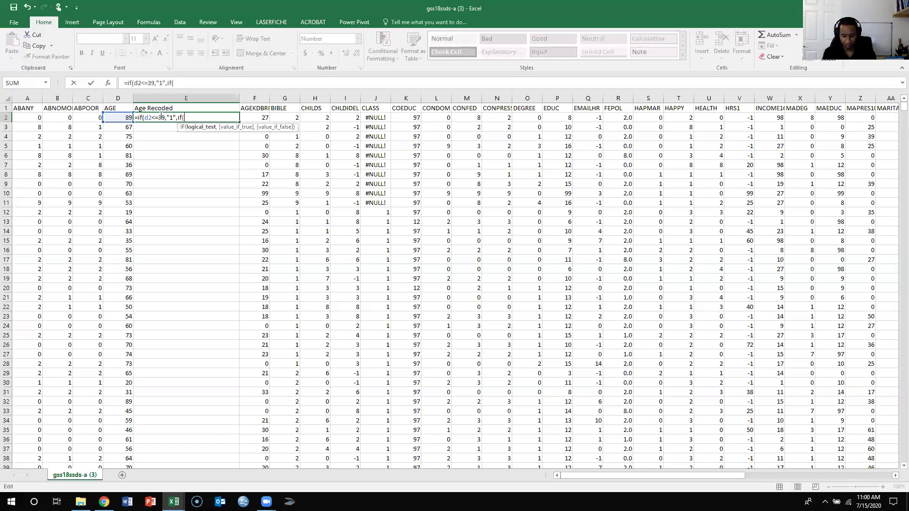
type("d")
key("BackSpace")
type("d2")
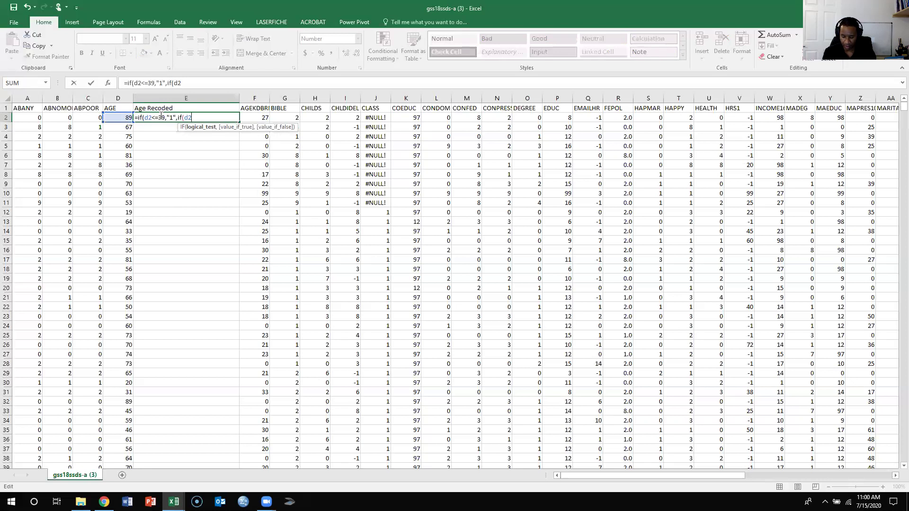
type("<")
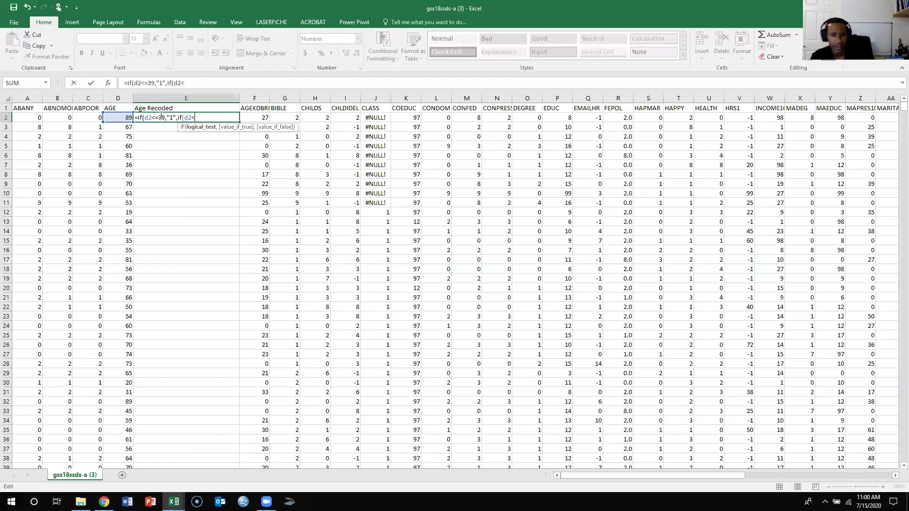
type("=")
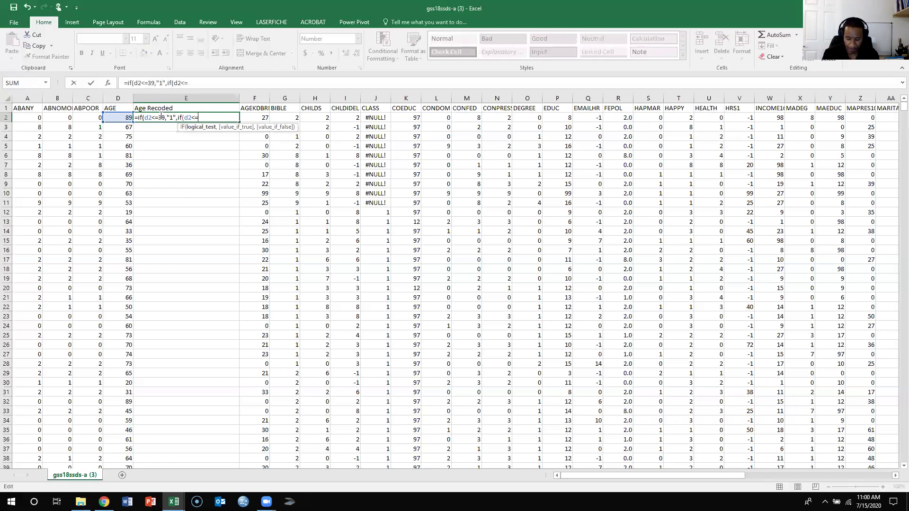
type("59")
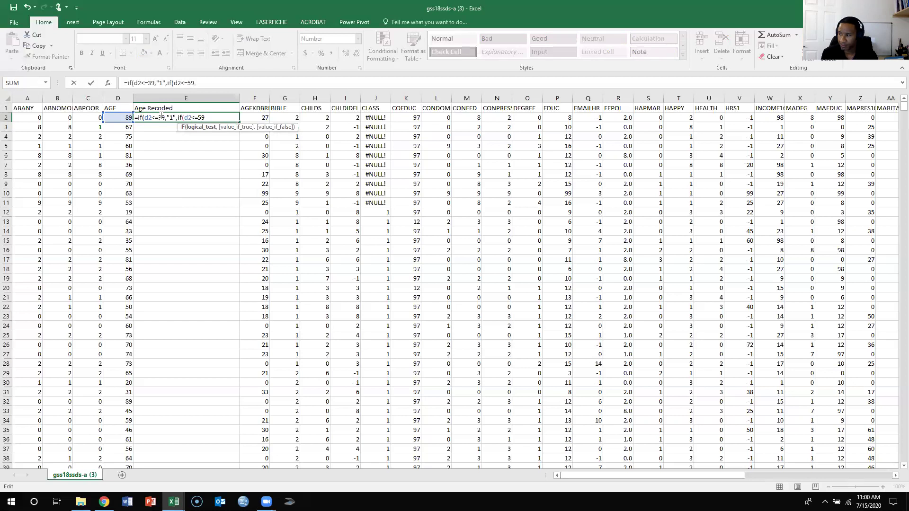
type(",")
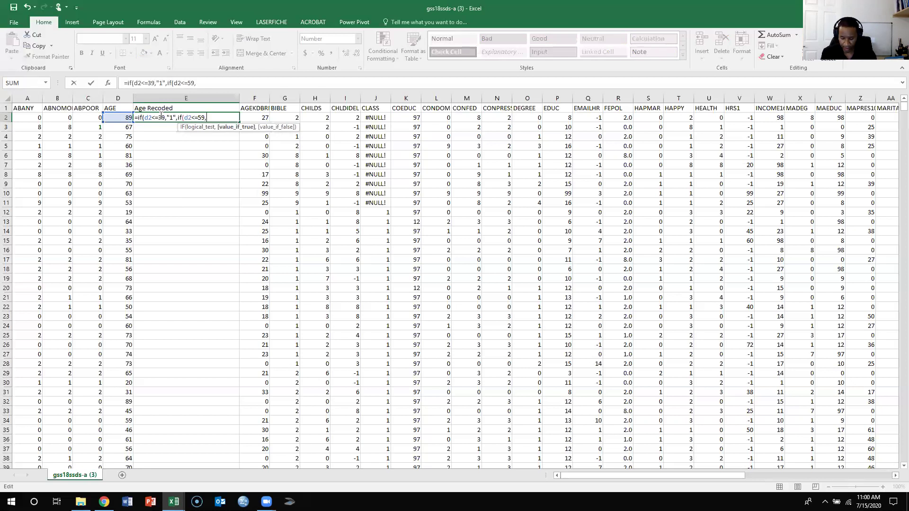
type("\"\"")
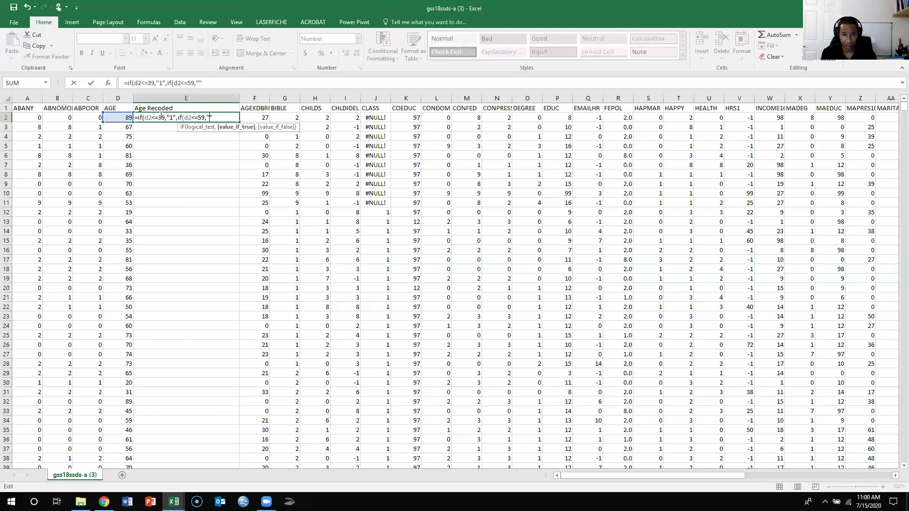
type("2")
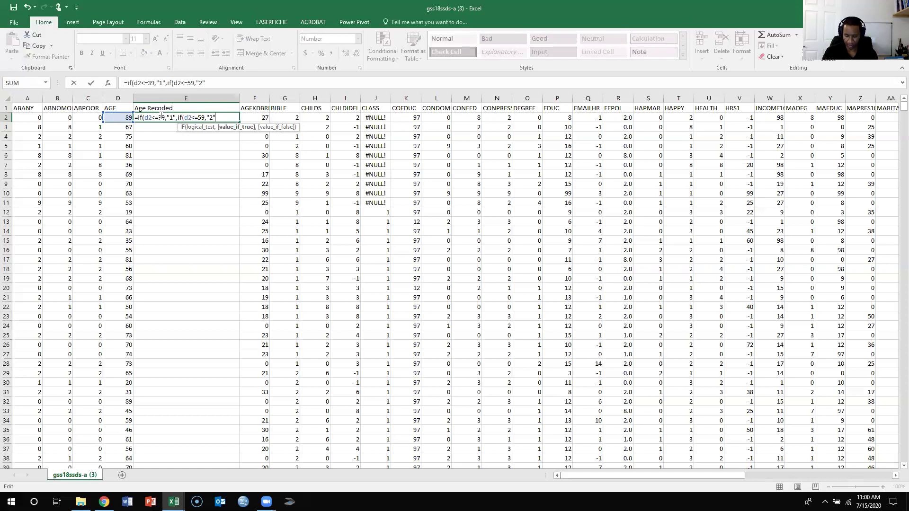
type(",")
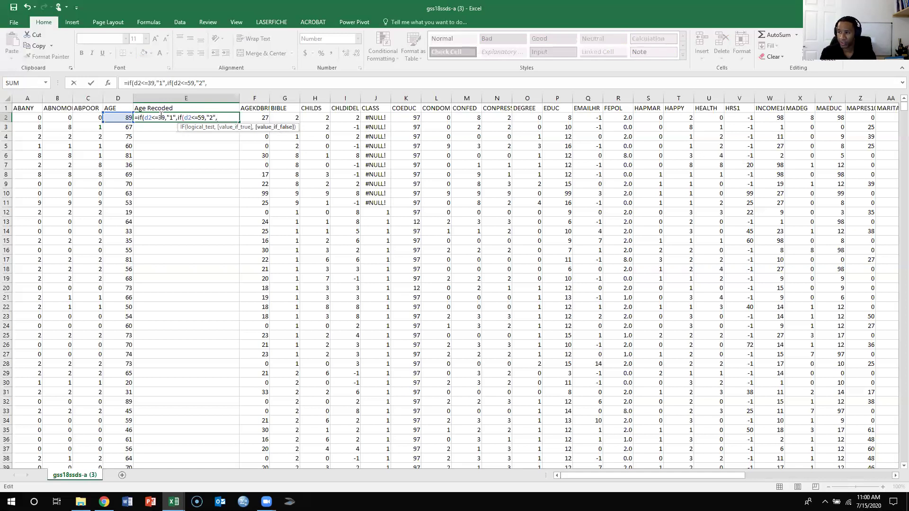
Finish the E2 formula with a third nested IF that returns "3" when age is 60 or more: if(d2>=60,"3"))).
type("if(")
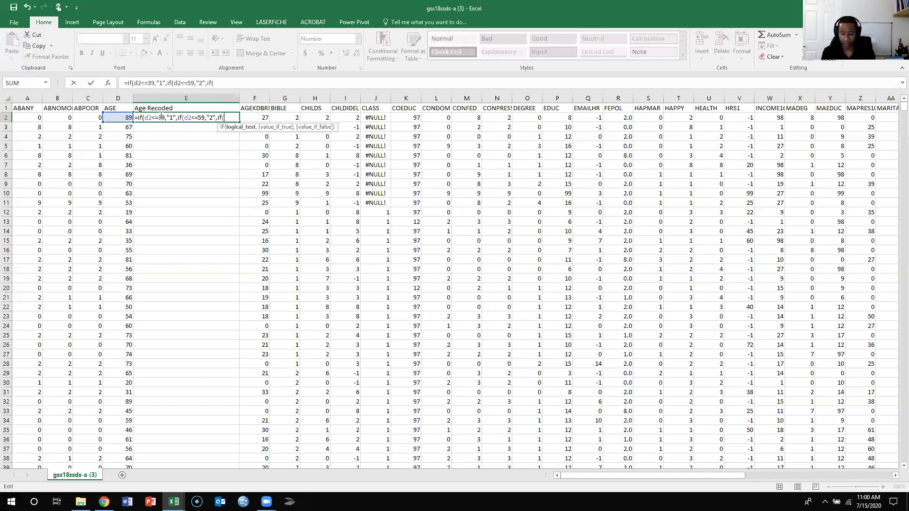
type("d2")
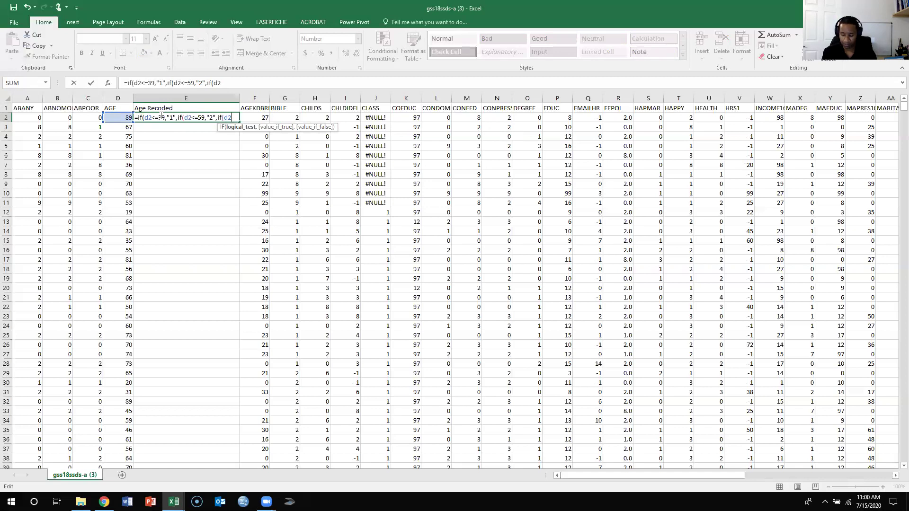
type(">")
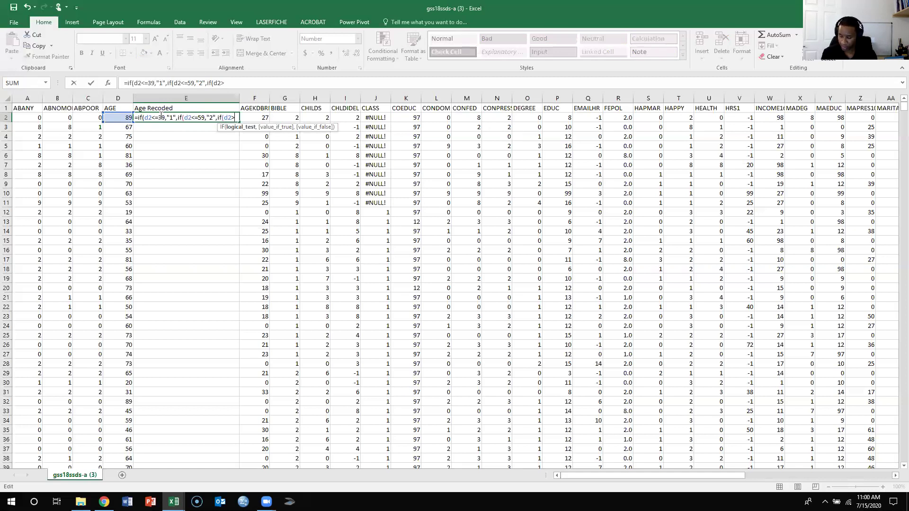
type("=")
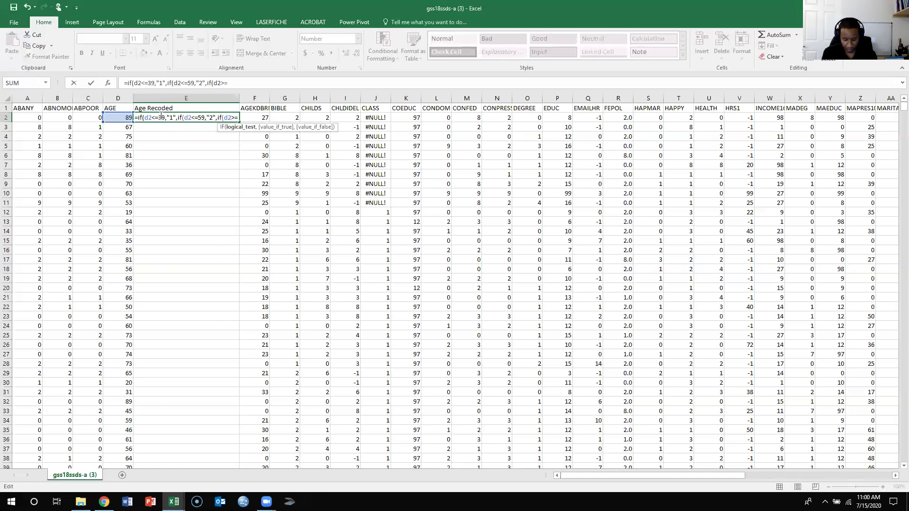
type("60")
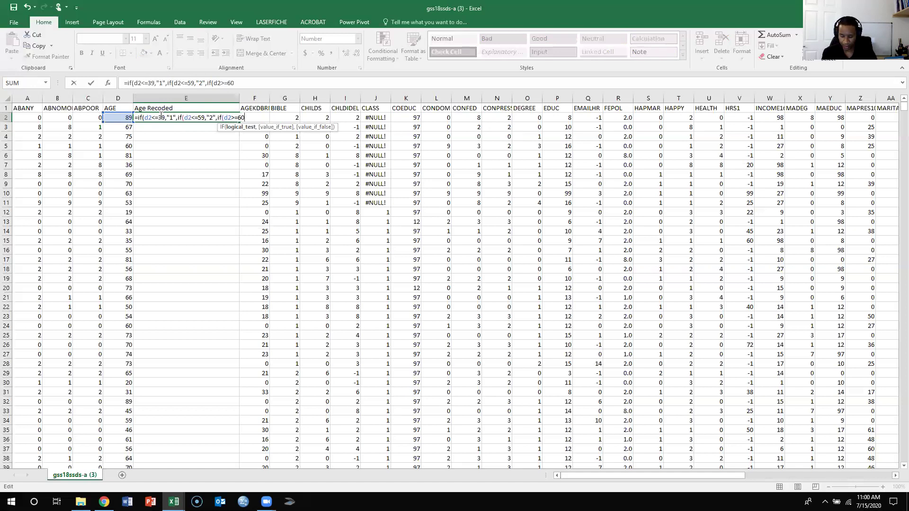
type(",")
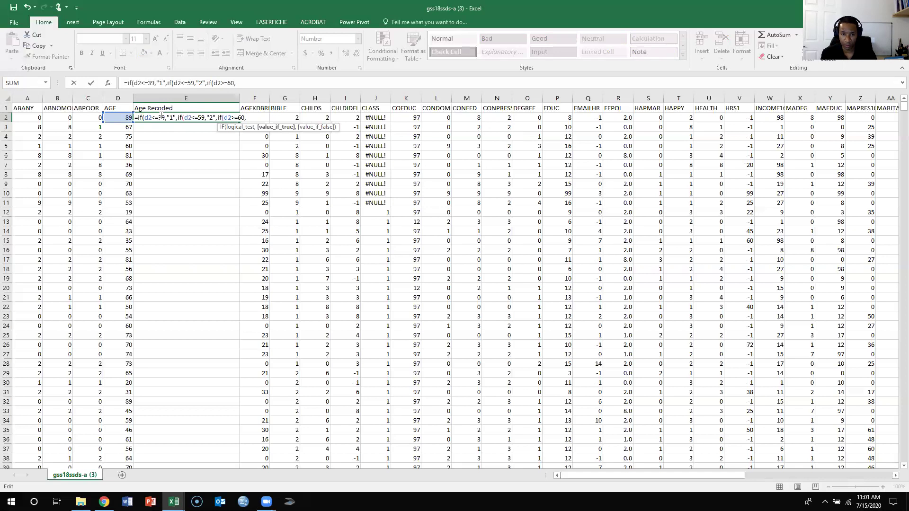
type("\"\"3")
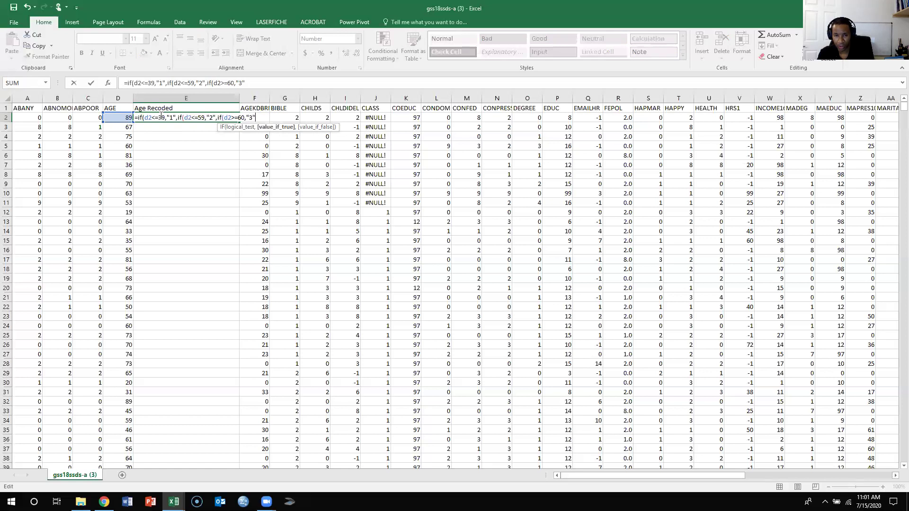
type(")))")
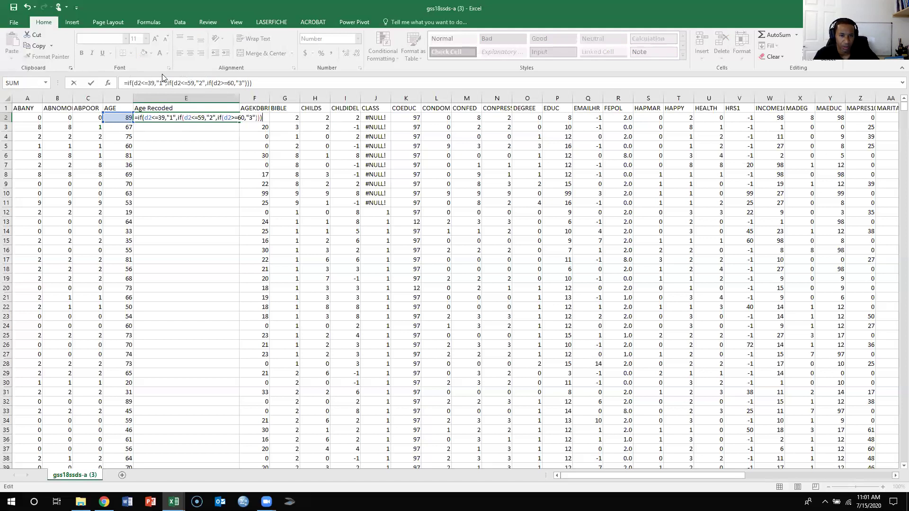
left_click(261, 80)
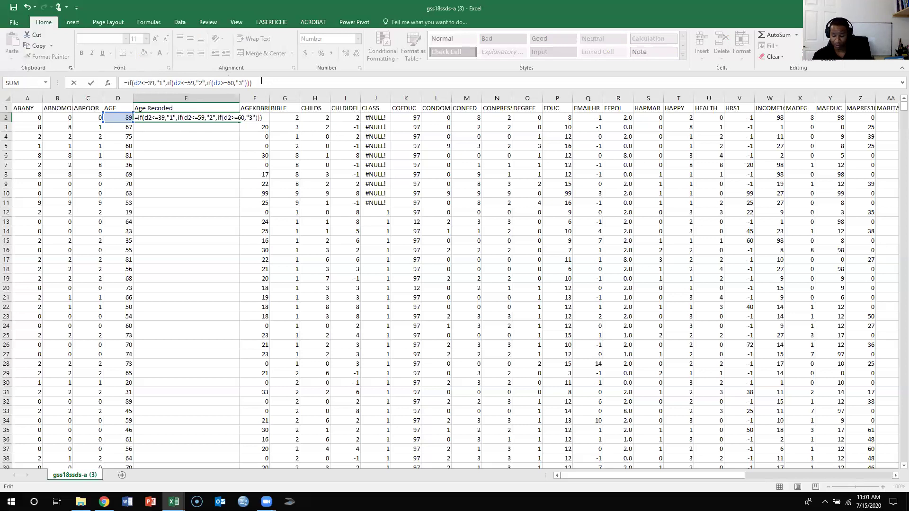
key("Return")
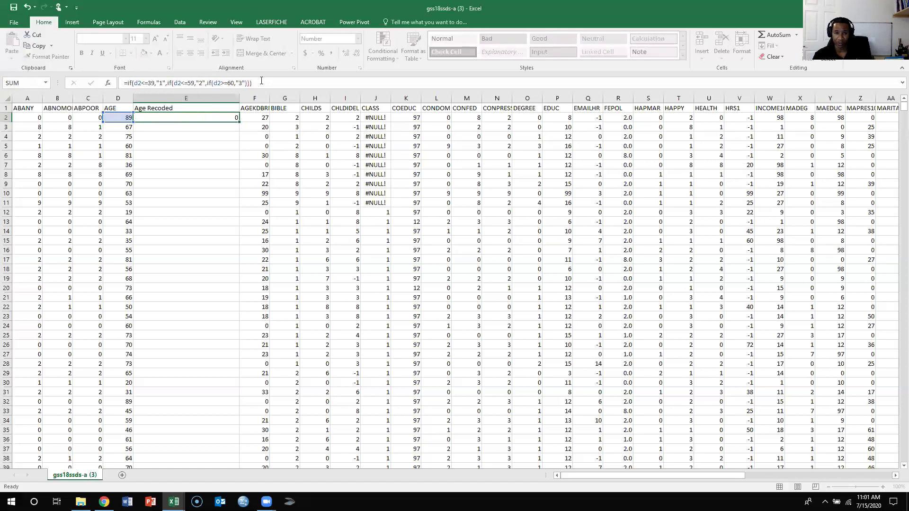
Copy the nested IF formula from E2 into cells E3 through E31 of the Age Recoded column.
left_click(214, 153)
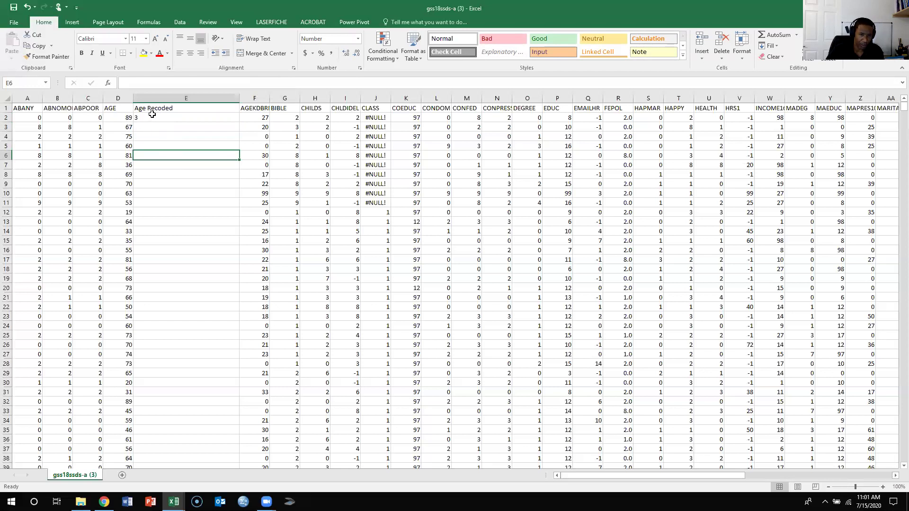
left_click(153, 129)
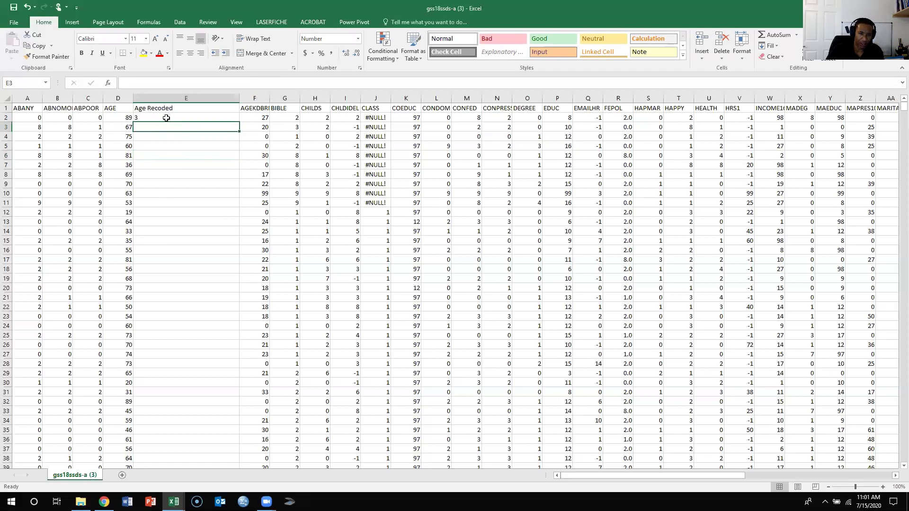
left_click(166, 118)
right_click(168, 119)
left_click(189, 135)
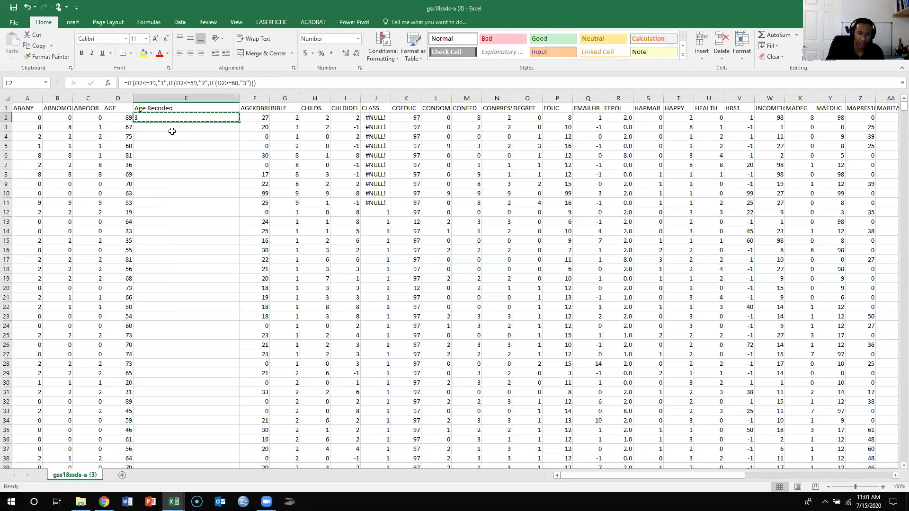
left_click_drag(170, 127, 158, 389)
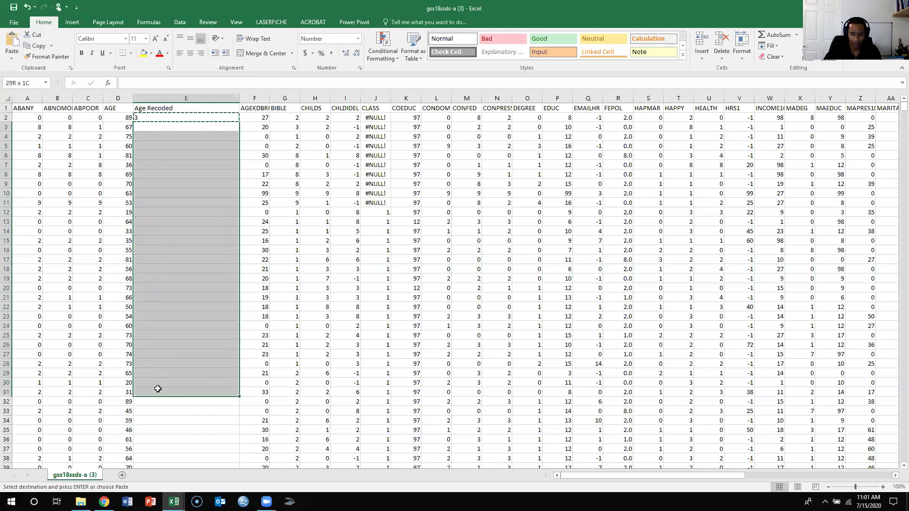
key("ctrl+v")
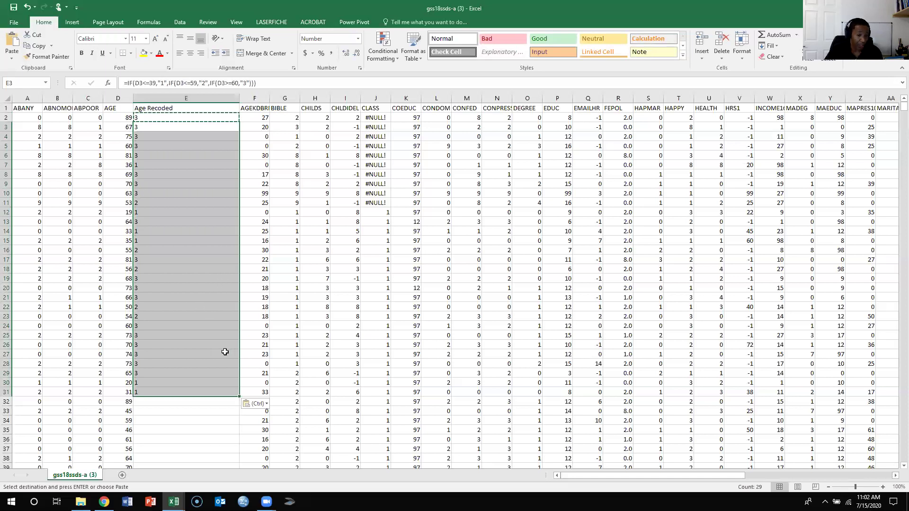
Paste the copied formula into the remaining Age Recoded cells, E32 through E1501.
scroll(237, 331, "down", 3)
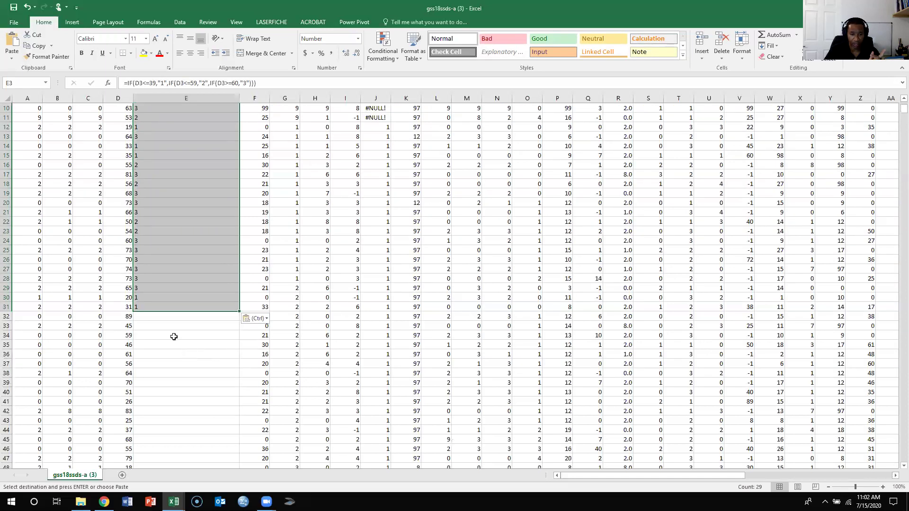
left_click_drag(165, 317, 168, 432)
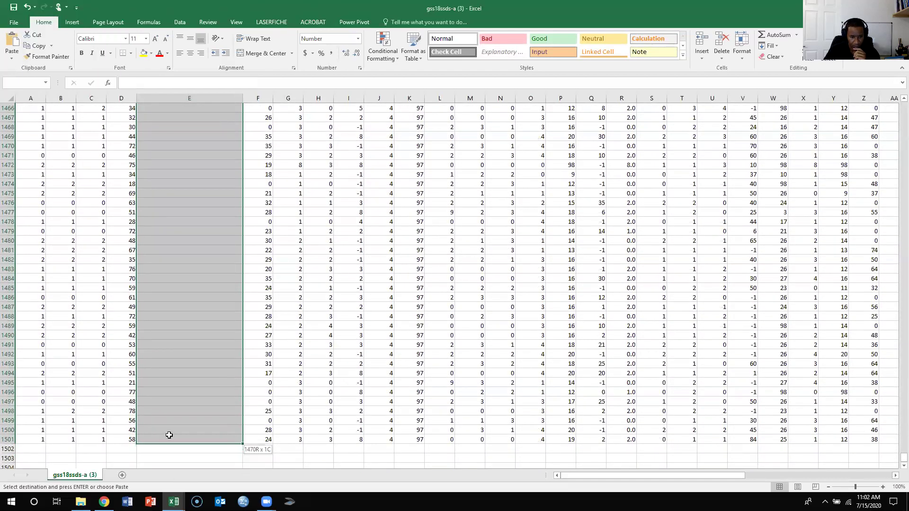
key("ctrl+v")
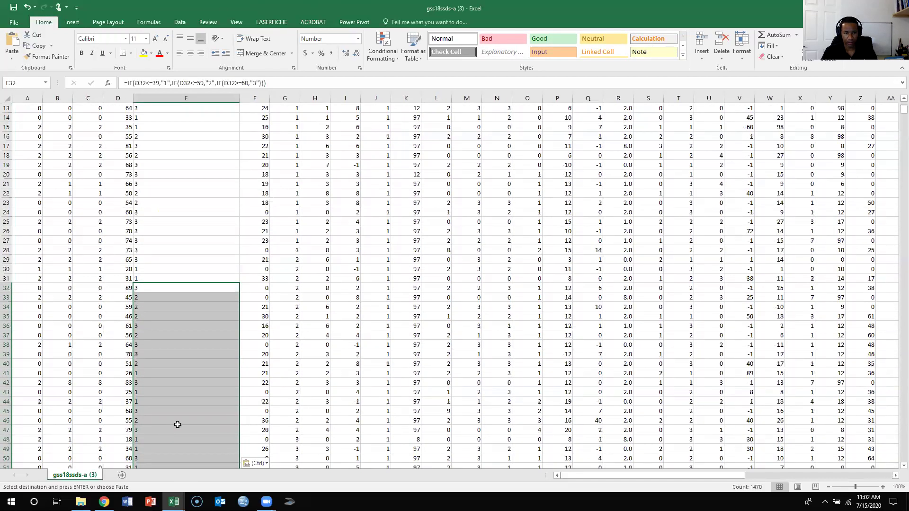
scroll(192, 401, "up", 5)
left_click(193, 254)
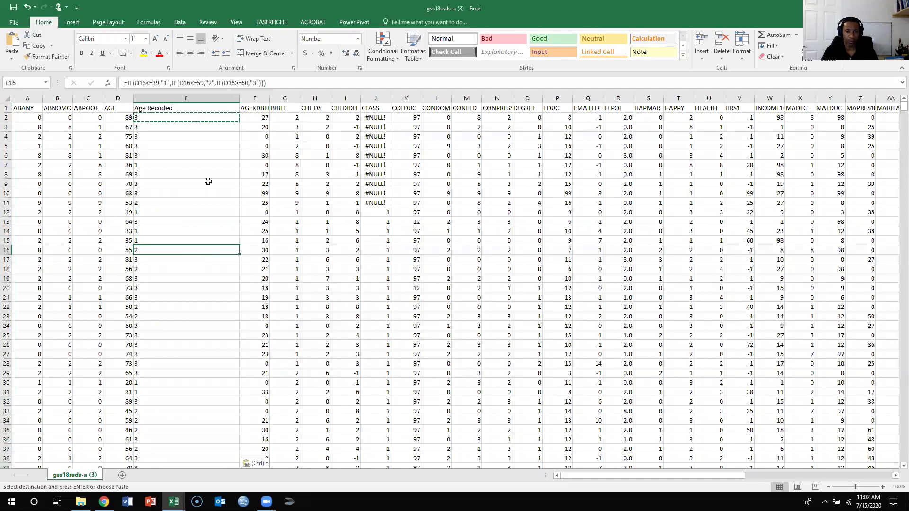
left_click(204, 224)
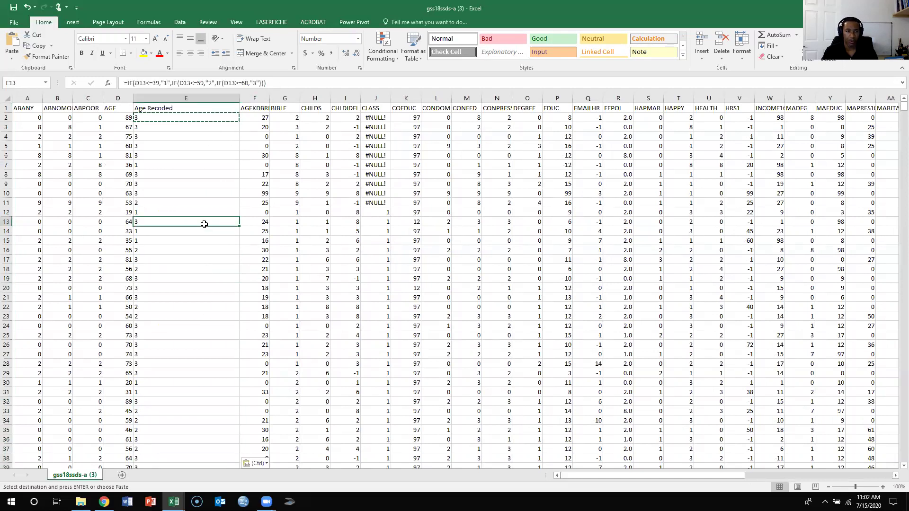
left_click(120, 134)
left_click(157, 108)
left_click(152, 128)
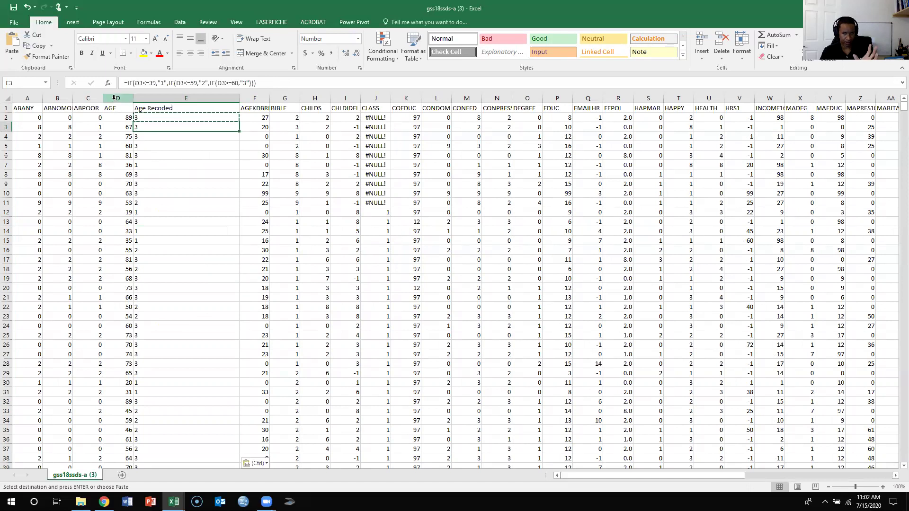
Select the AGE and Age Recoded columns and add a new worksheet to the workbook.
left_click_drag(118, 98, 149, 103)
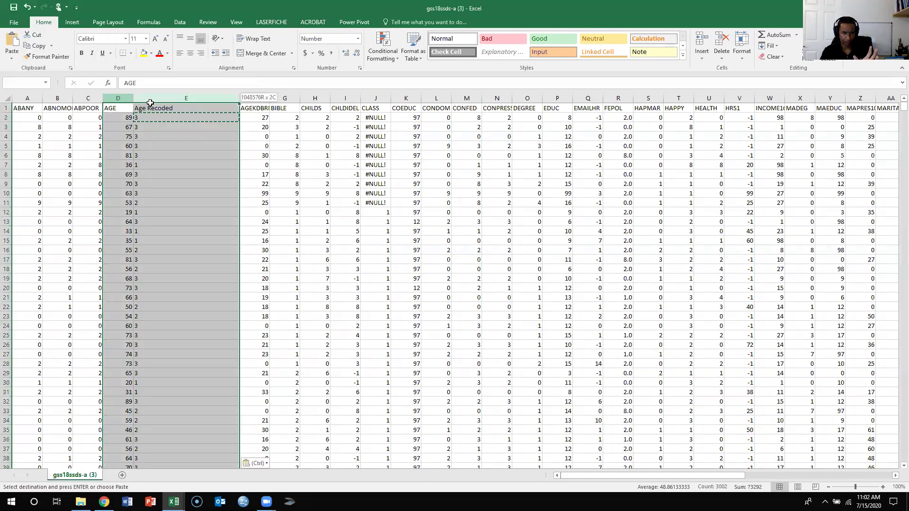
right_click(120, 102)
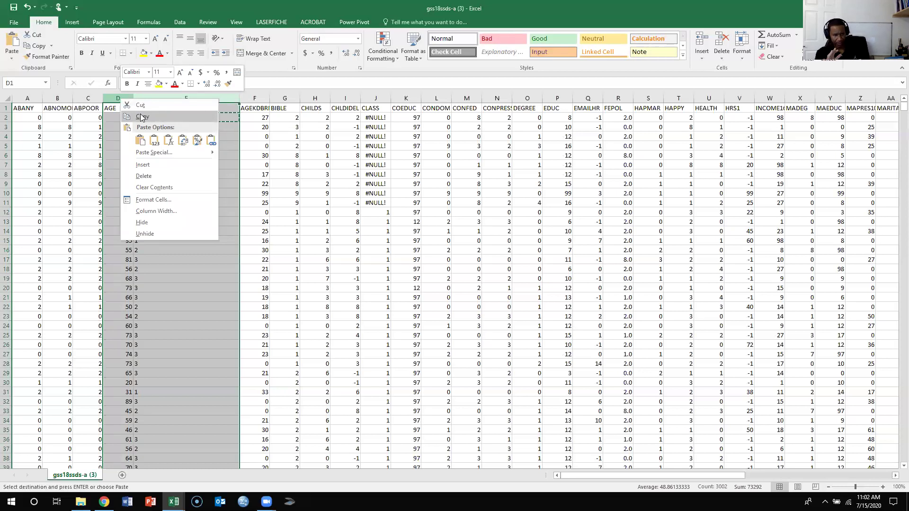
left_click(123, 478)
left_click(122, 476)
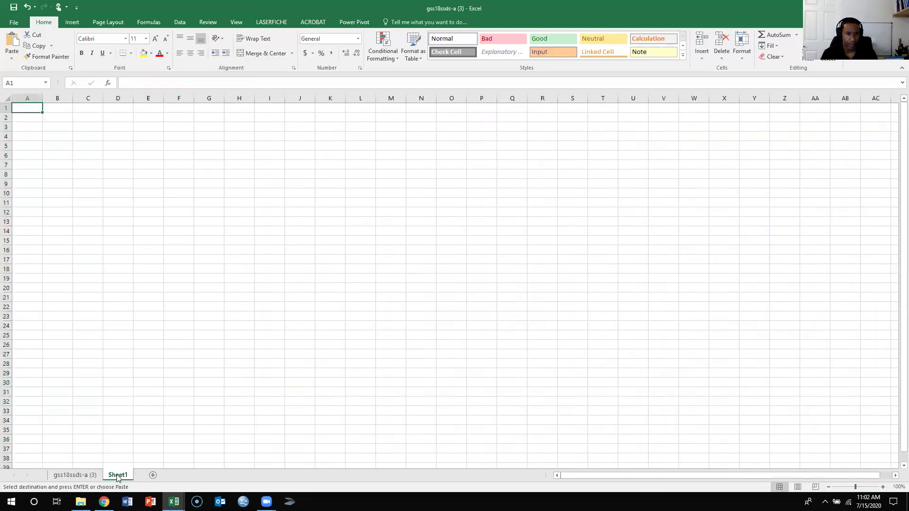
Try pasting the clipboard contents into column B of the new sheet and undo the paste.
left_click(57, 97)
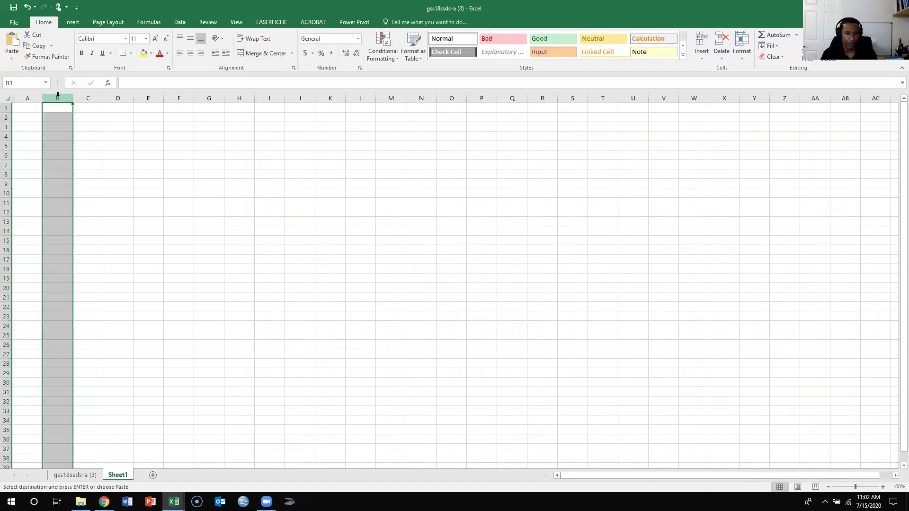
right_click(57, 97)
left_click(79, 137)
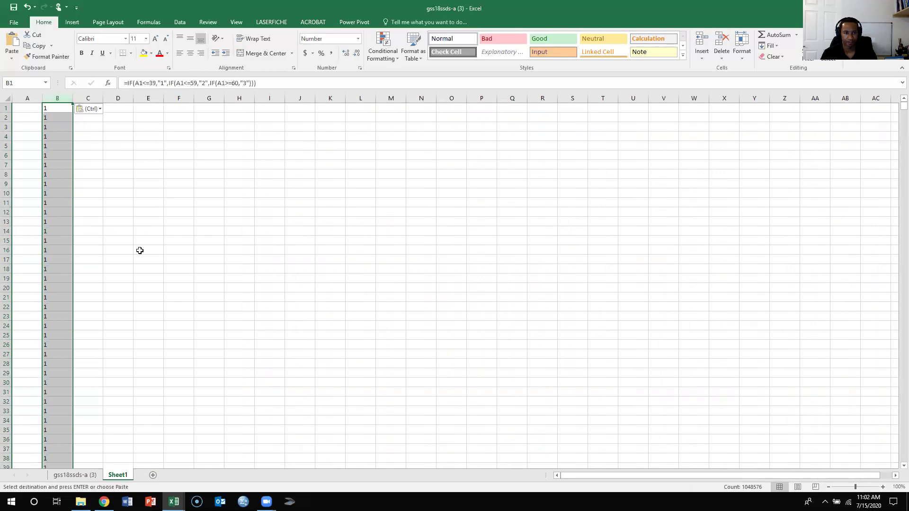
left_click(30, 5)
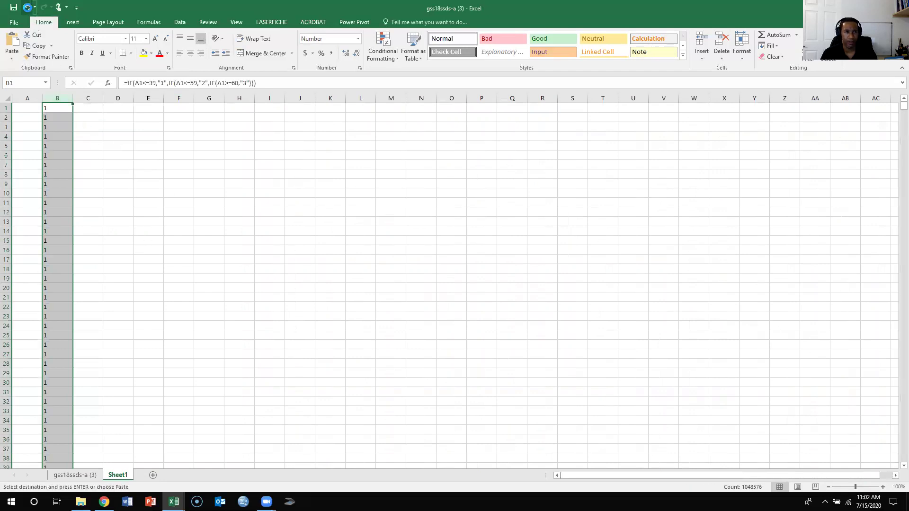
Copy the entire AGE and Age Recoded columns from the gss18ssds-a (3) sheet and switch to Sheet1.
left_click(75, 475)
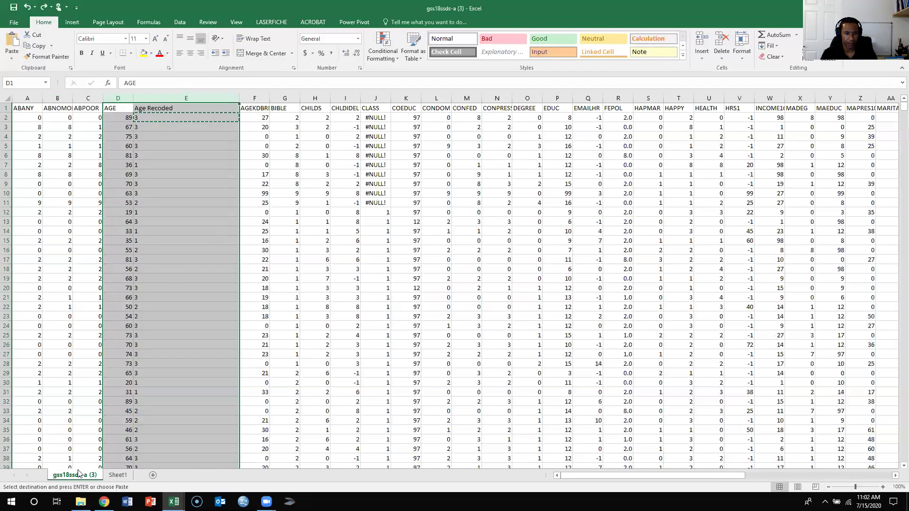
left_click(302, 252)
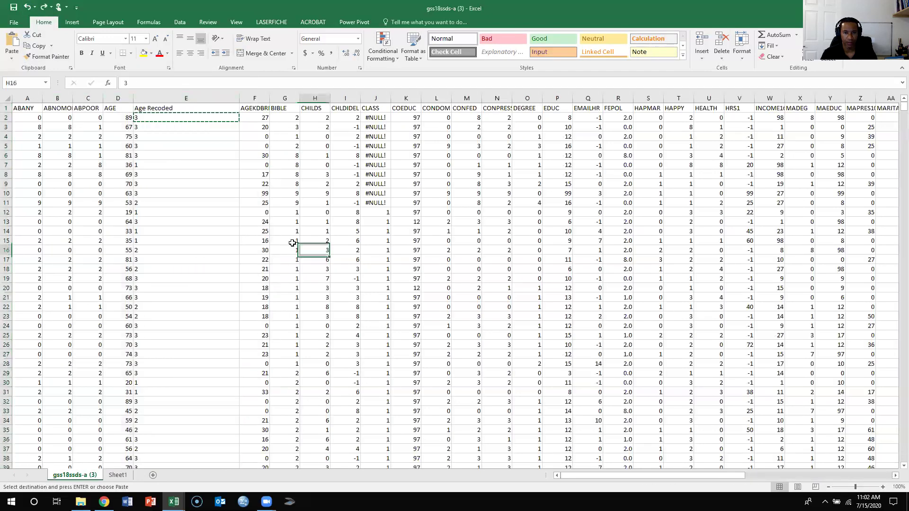
left_click(208, 118)
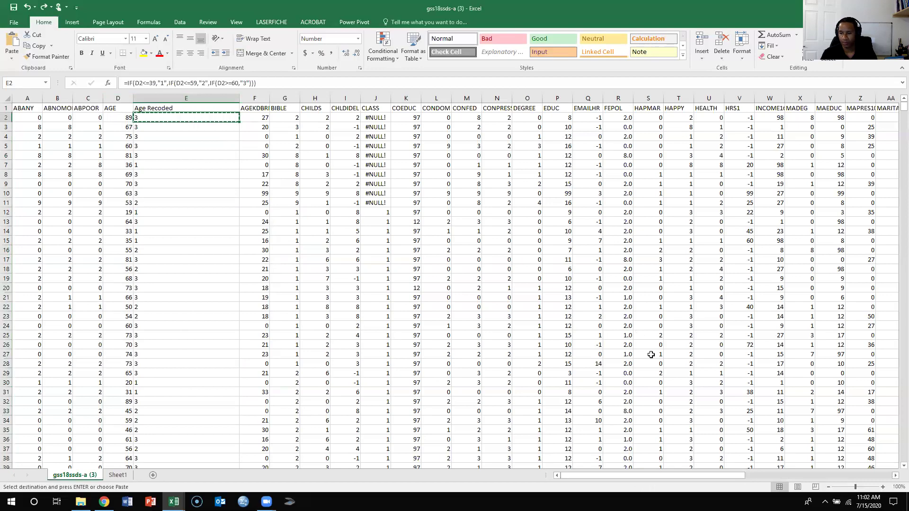
key("Escape")
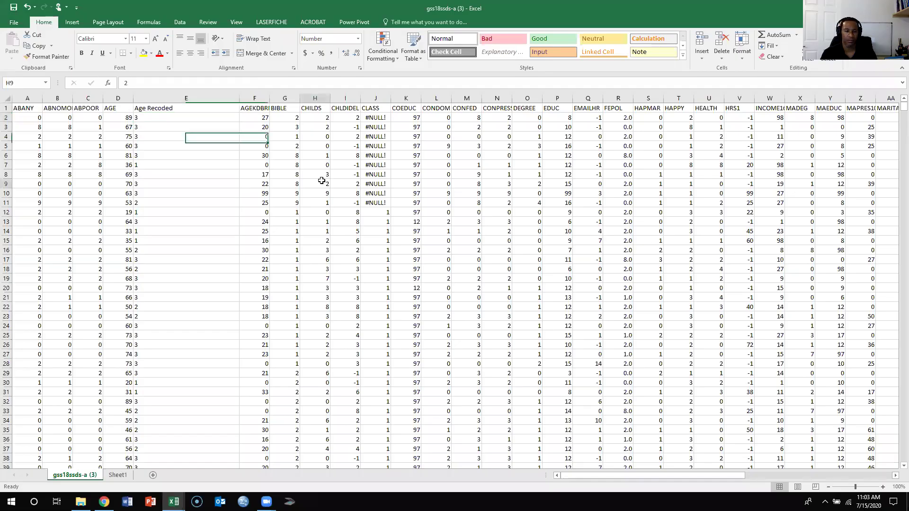
left_click(317, 185)
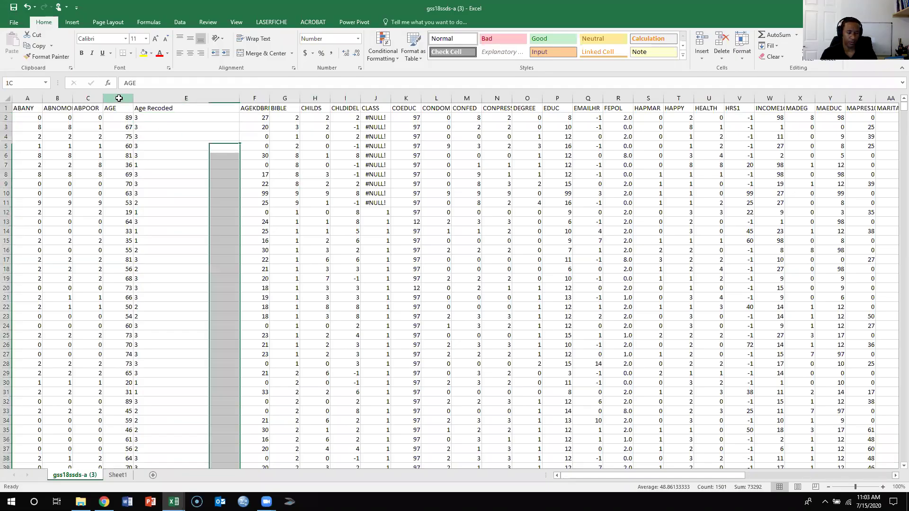
mouse_move(118, 97)
left_mouse_down()
mouse_move(145, 100)
mouse_move(136, 98)
left_mouse_up()
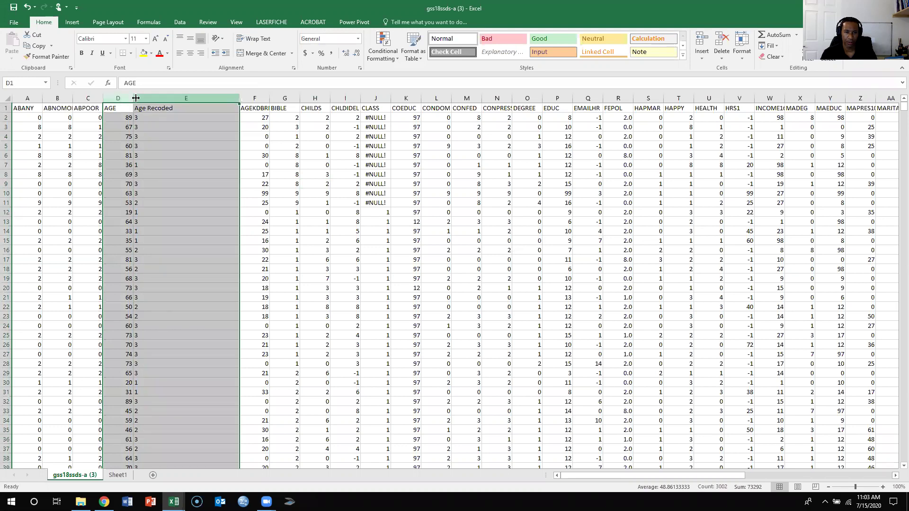
right_click(124, 100)
left_click(147, 120)
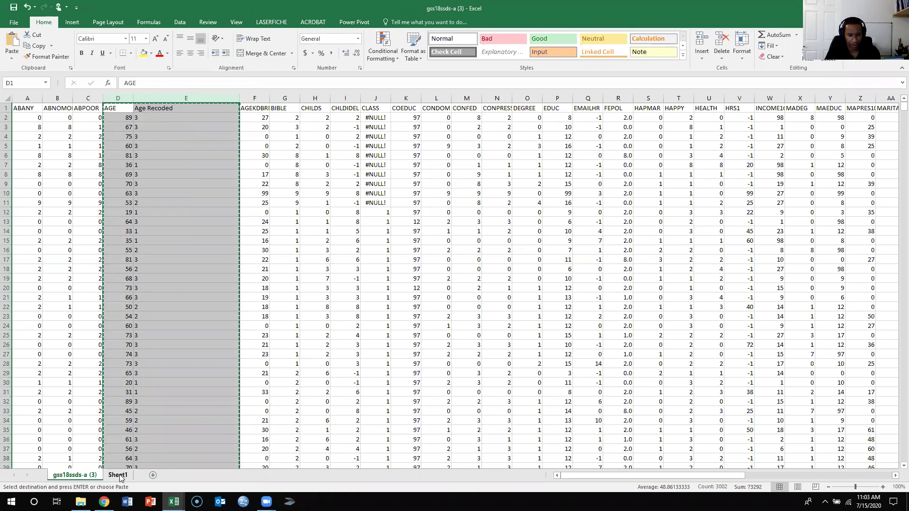
left_click(118, 476)
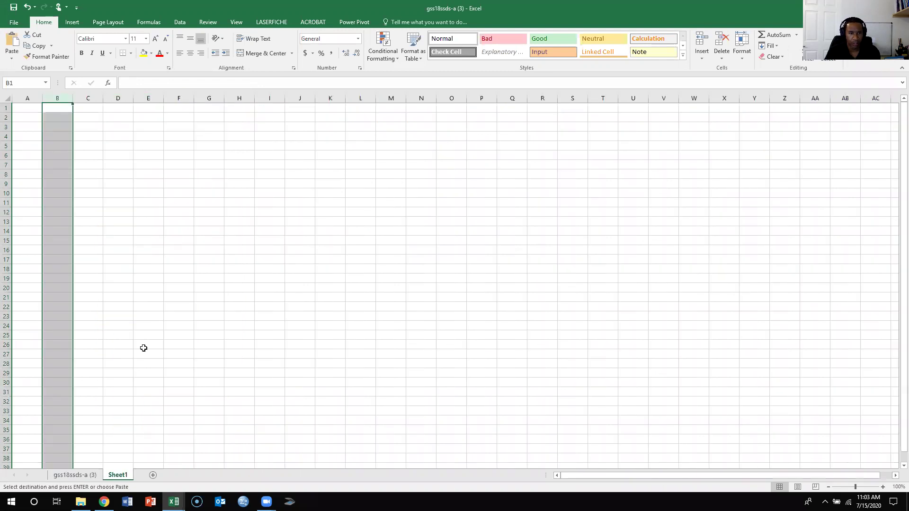
Paste the copied AGE and Age Recoded columns into Sheet1, starting at column D.
left_click(119, 98)
right_click(120, 99)
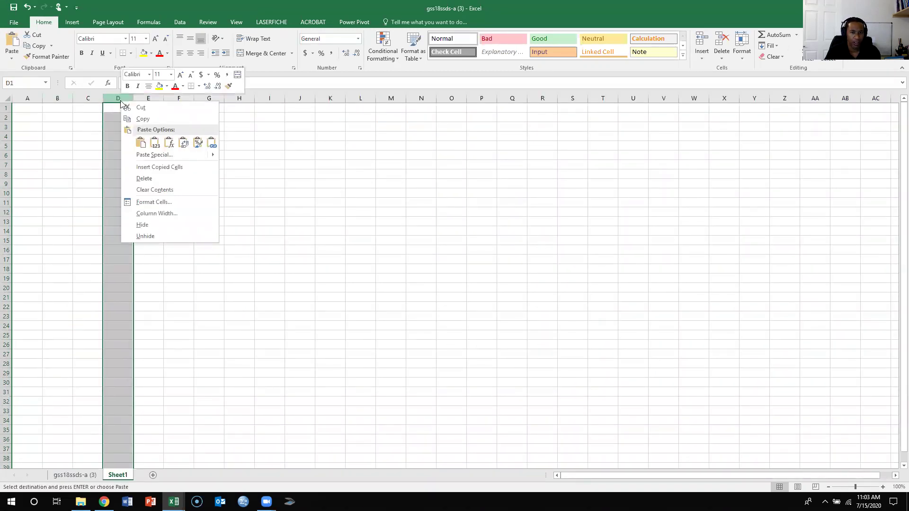
left_click(142, 142)
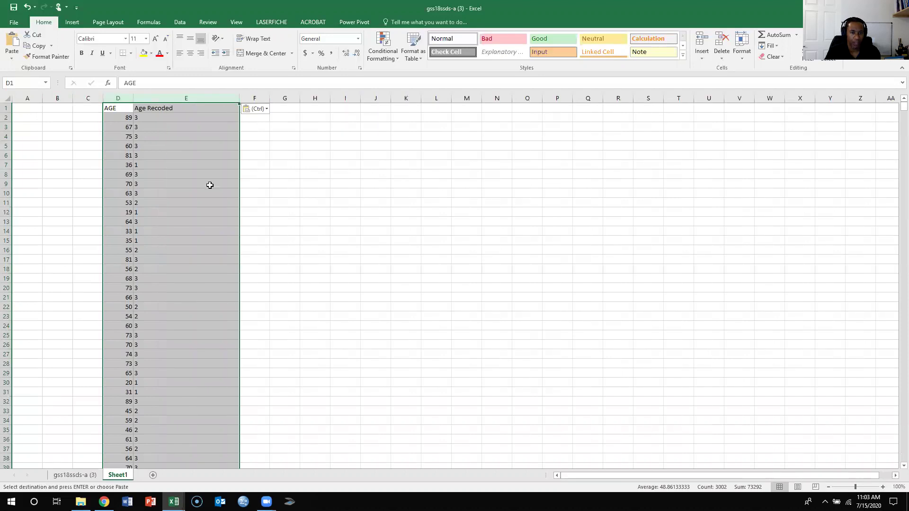
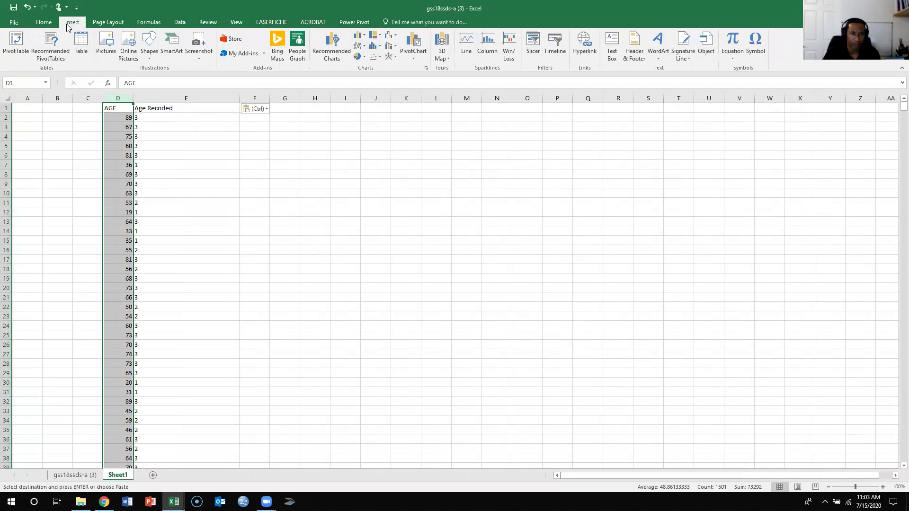
Create a PivotTable from the AGE column in column D, placed on the existing worksheet at cell H4.
left_click(19, 41)
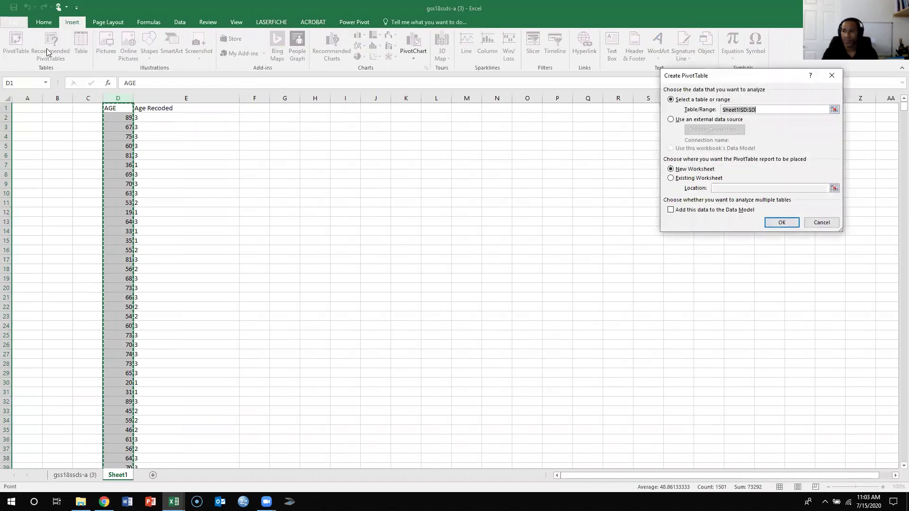
left_click(672, 179)
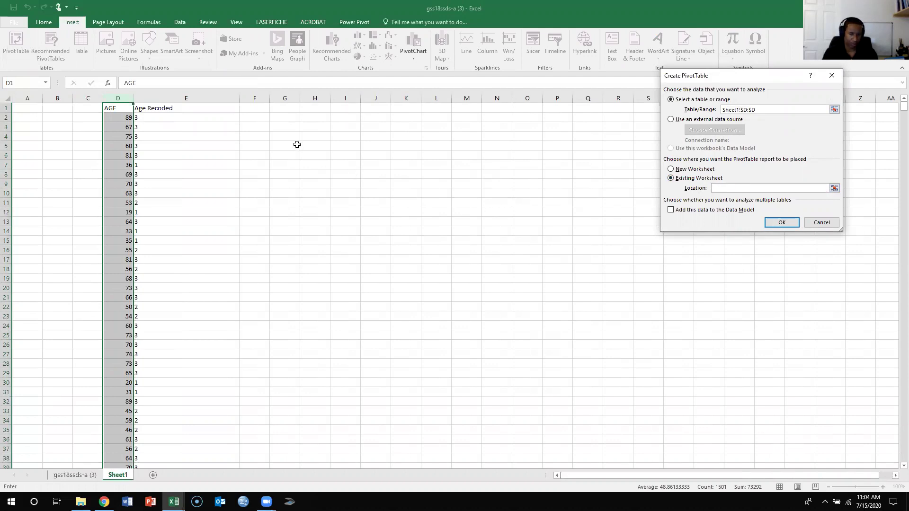
left_click(319, 134)
left_click(779, 222)
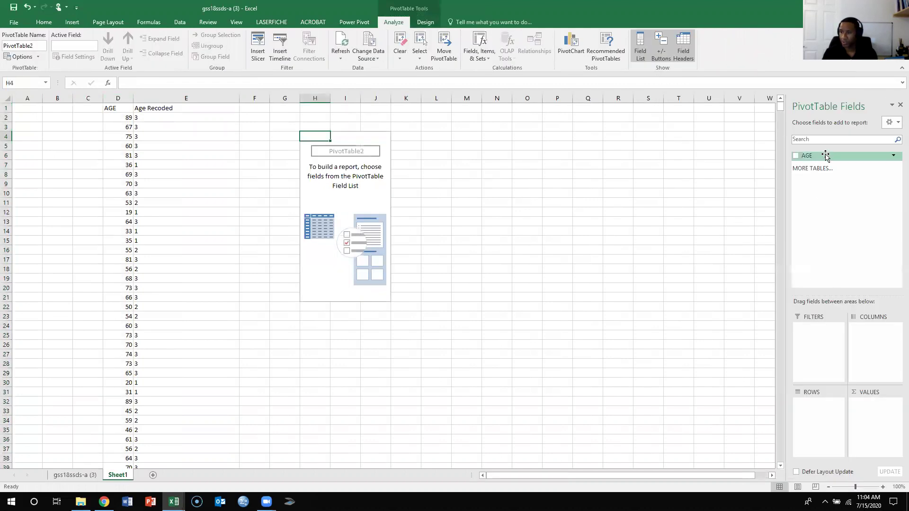
Build an age frequency table by using AGE as both the row field and the counted value, and look through it.
left_click_drag(825, 157, 813, 413)
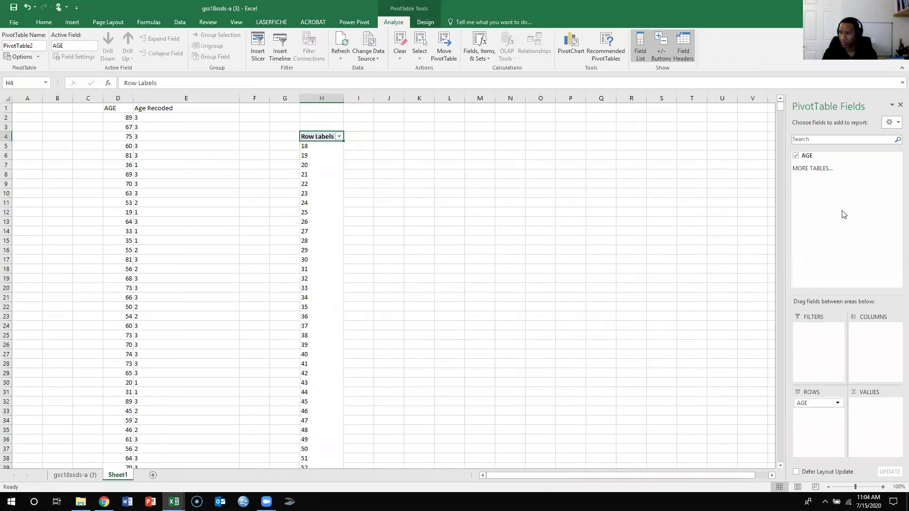
left_click_drag(826, 157, 877, 421)
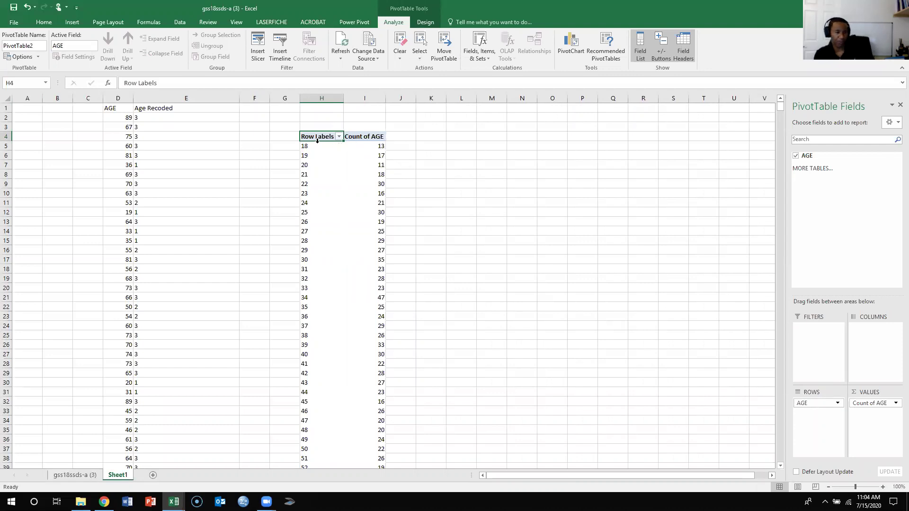
left_click(422, 138)
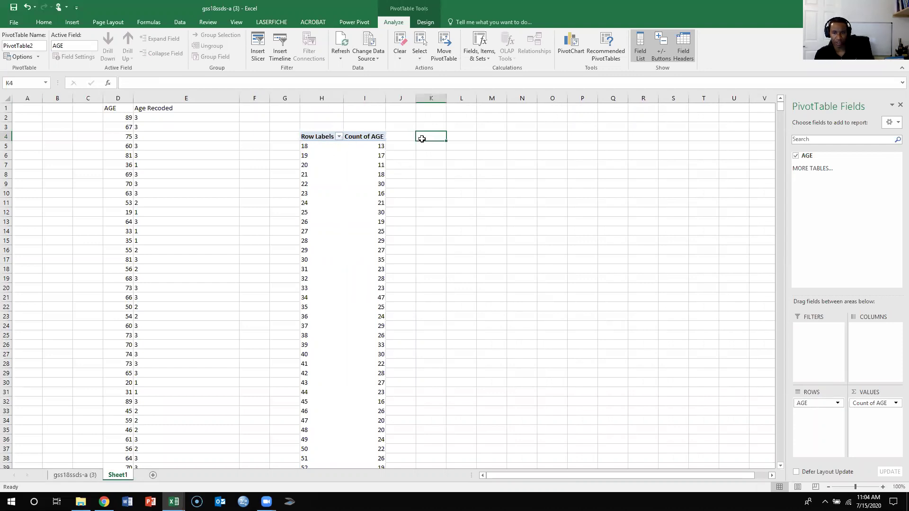
scroll(333, 176, "down", 20)
scroll(336, 196, "up", 20)
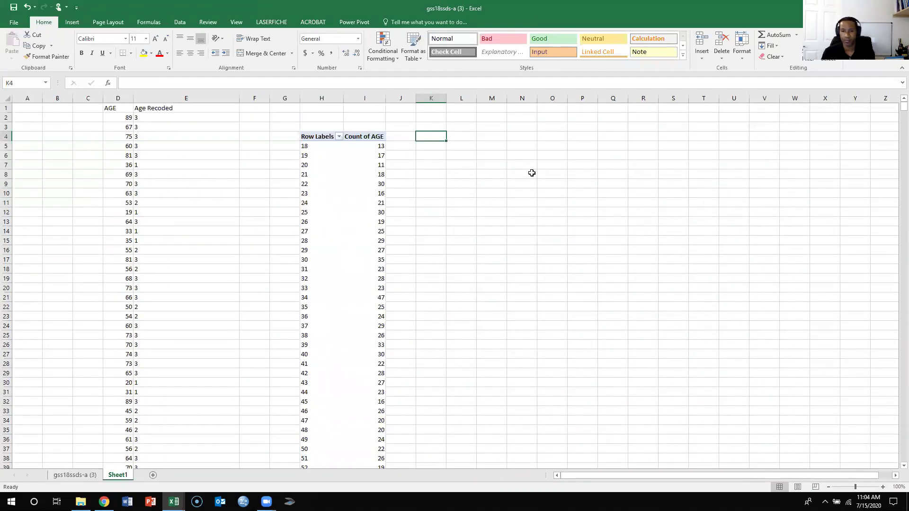
Create a second PivotTable from the Age Recoded column in column E, placed on the existing worksheet at cell L4.
left_click(176, 111)
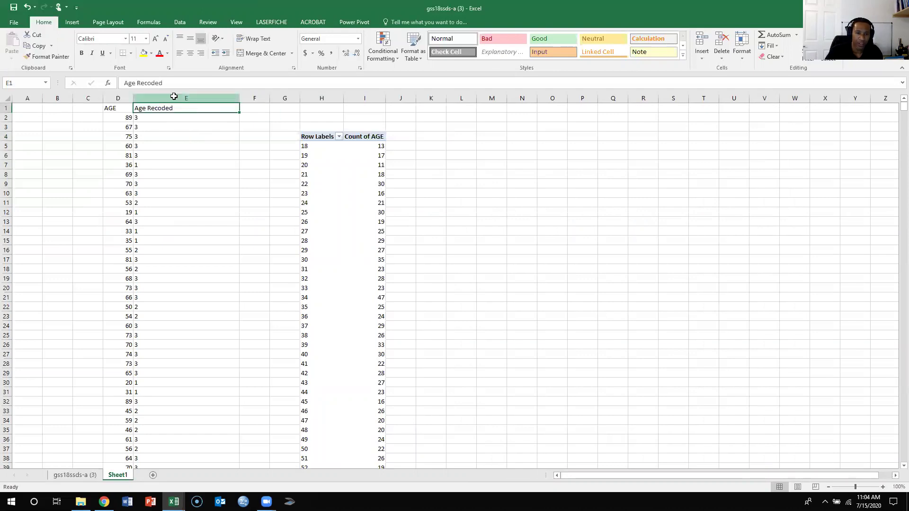
left_click(174, 97)
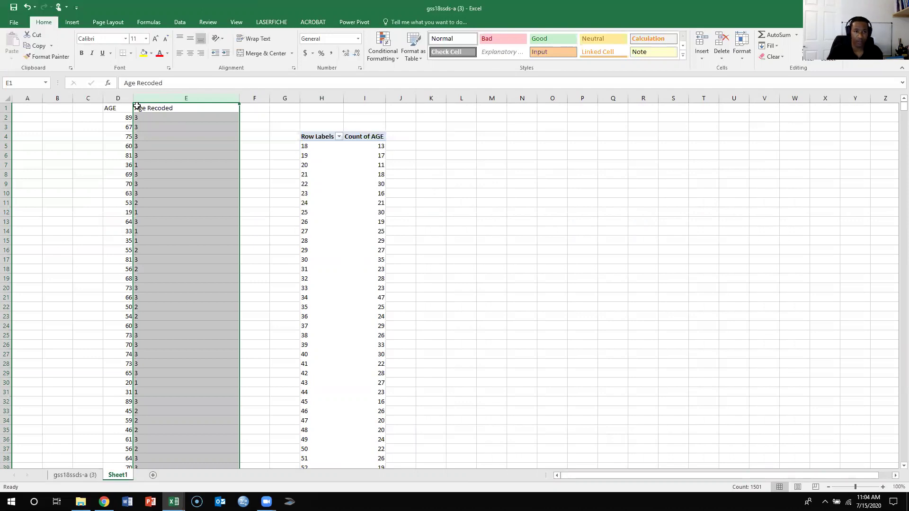
left_click(72, 22)
left_click(19, 42)
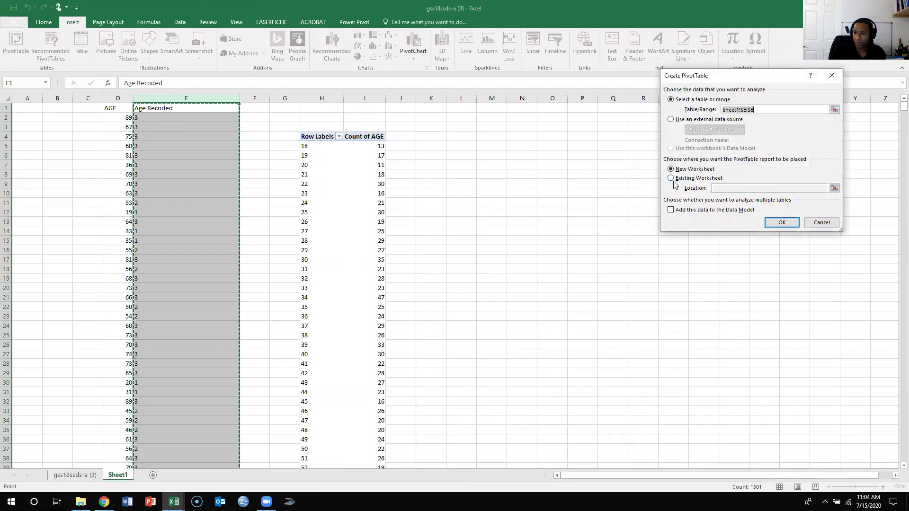
left_click(673, 179)
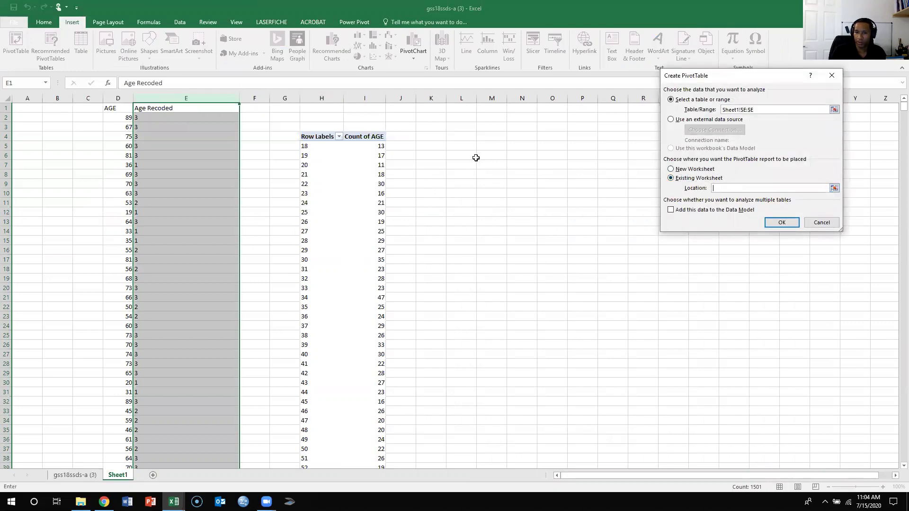
left_click(464, 137)
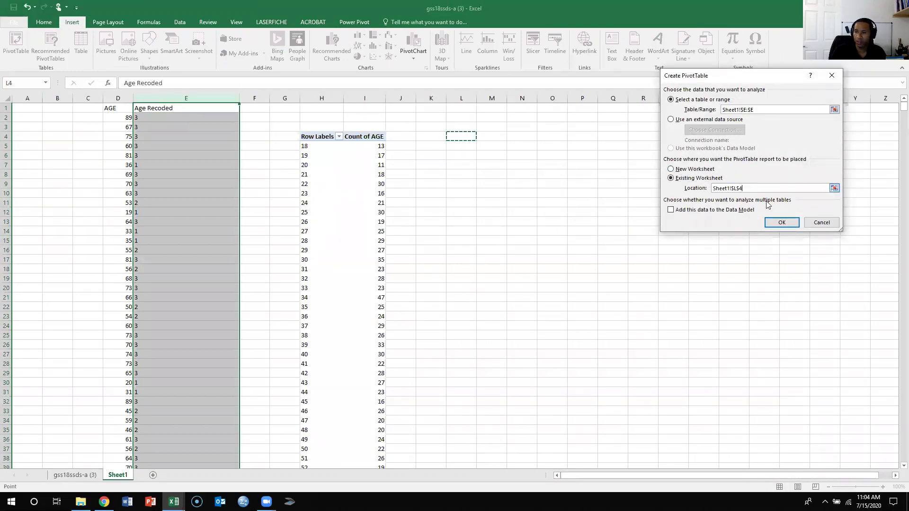
left_click(780, 223)
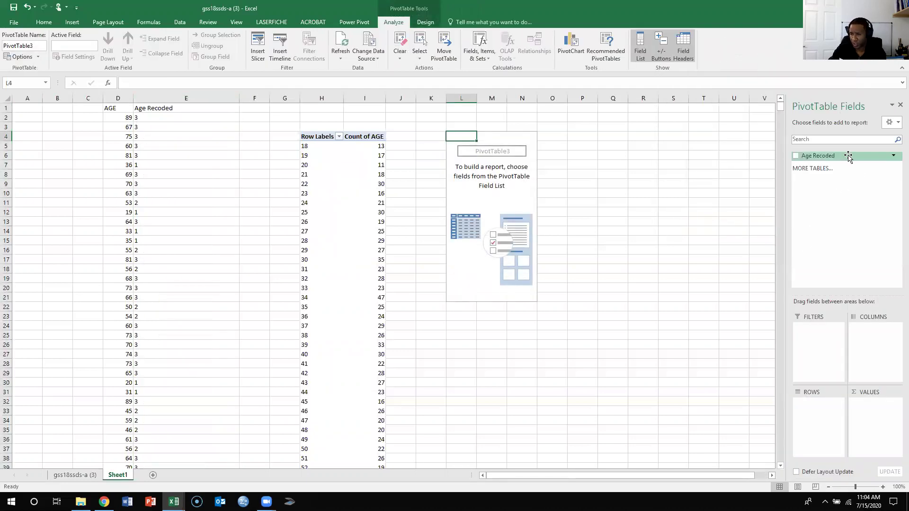
Use Age Recoded as both the row field and the counted value in the new PivotTable, and filter out the blank item.
left_click_drag(848, 158, 824, 407)
left_click_drag(835, 162, 882, 428)
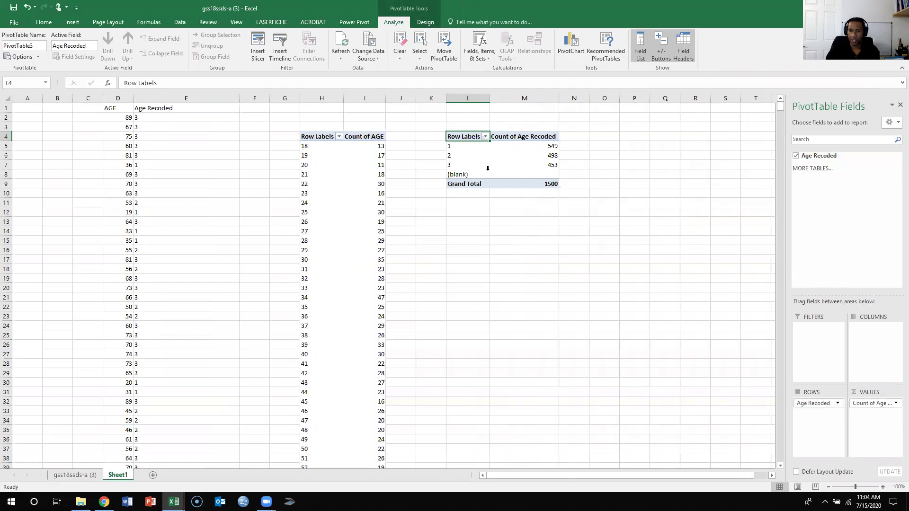
left_click(894, 156)
left_click(694, 280)
left_click(732, 338)
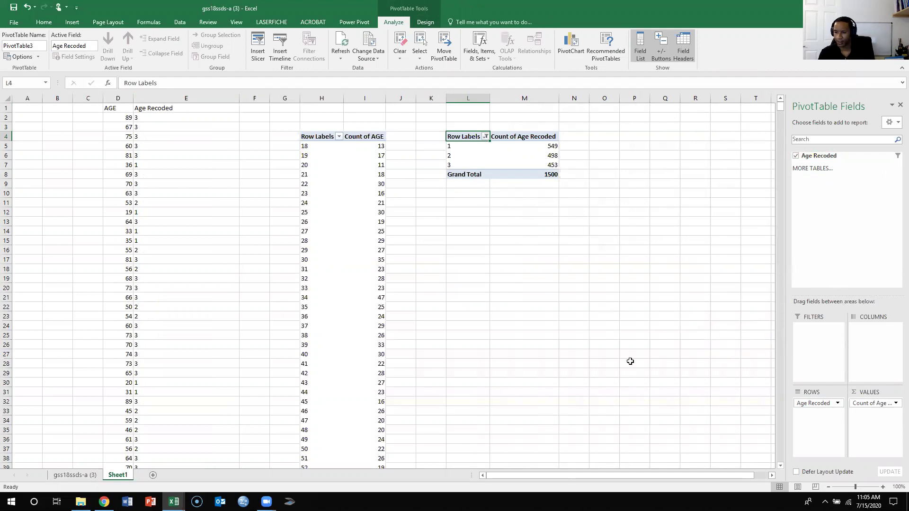
left_click(550, 287)
Rename the row labels header of the second PivotTable in cell L4 to "Age Recoded".
left_click(462, 141)
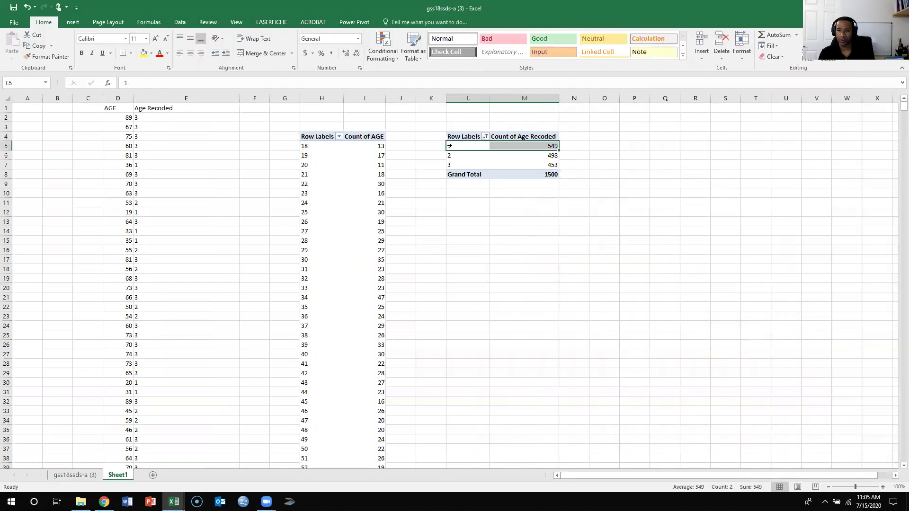
left_click(460, 138)
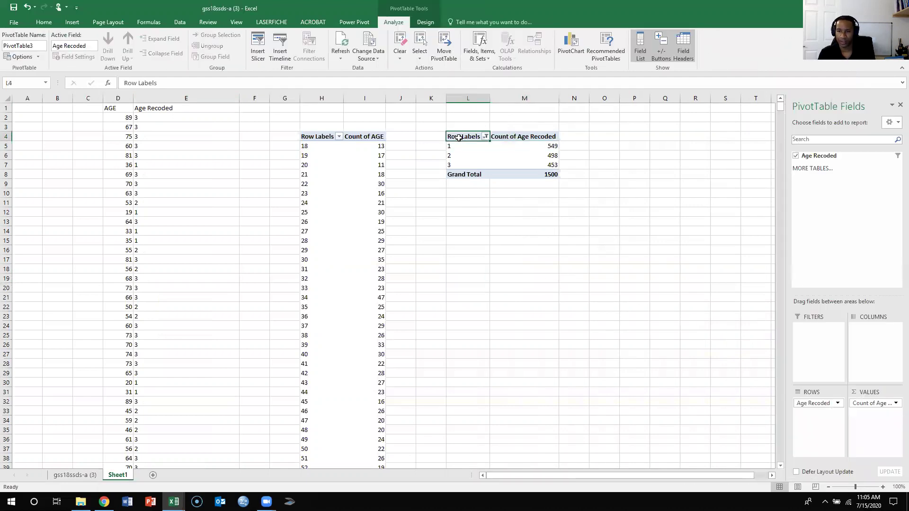
type("Age REcoded")
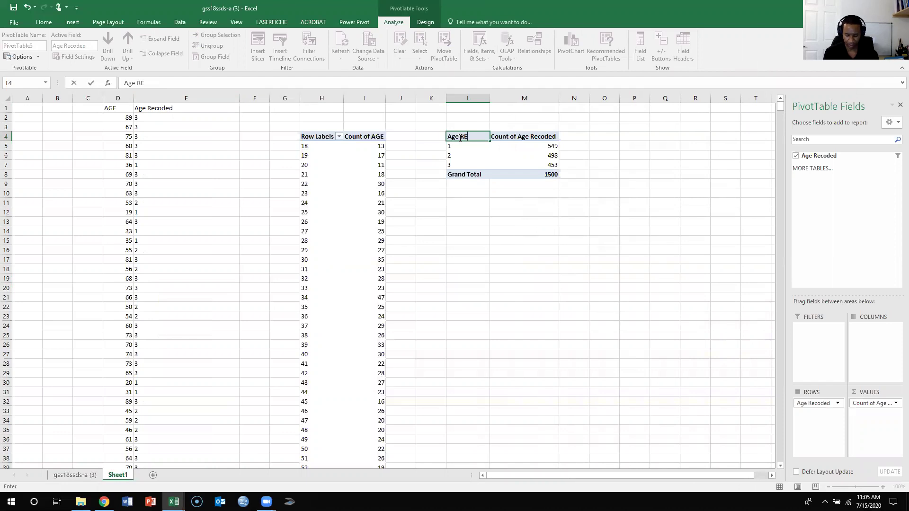
left_click(461, 137)
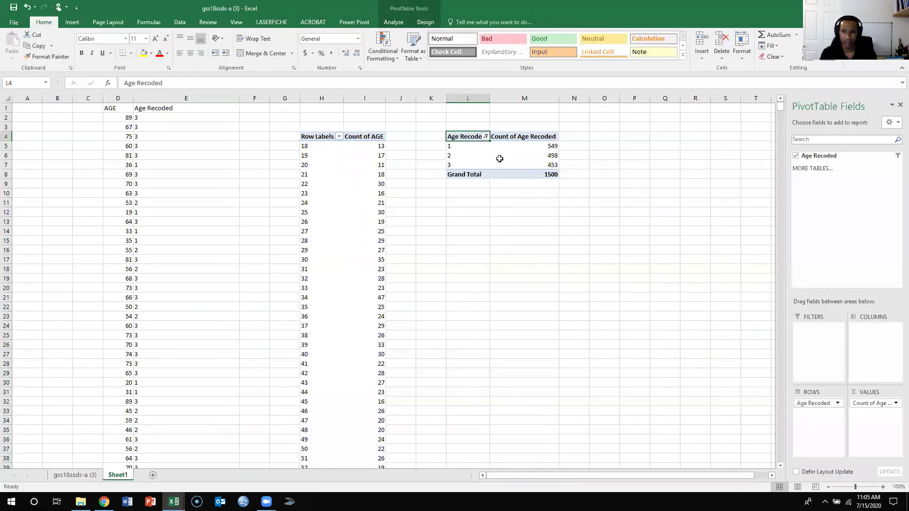
Relabel groups 1, 2 and 3 in the Age Recoded PivotTable as 18-39, 40-59 and 60+.
left_click(471, 145)
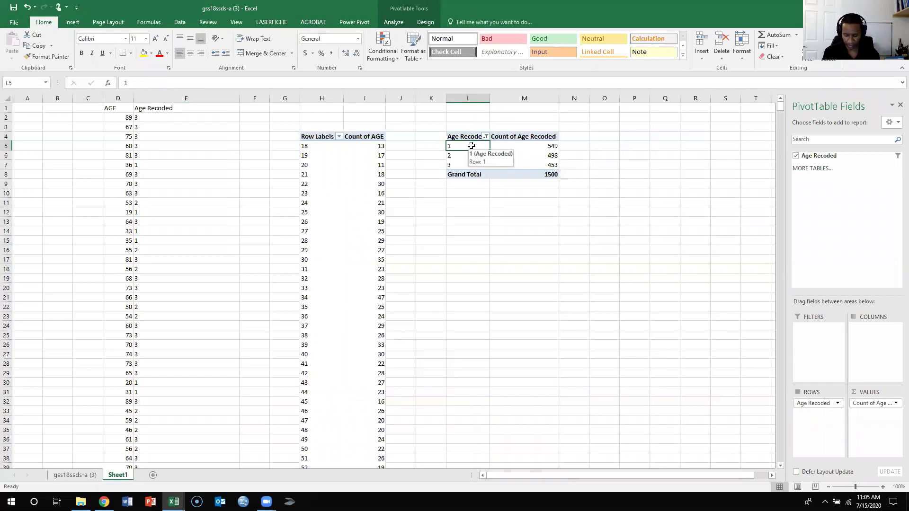
type("18-39")
key("Return")
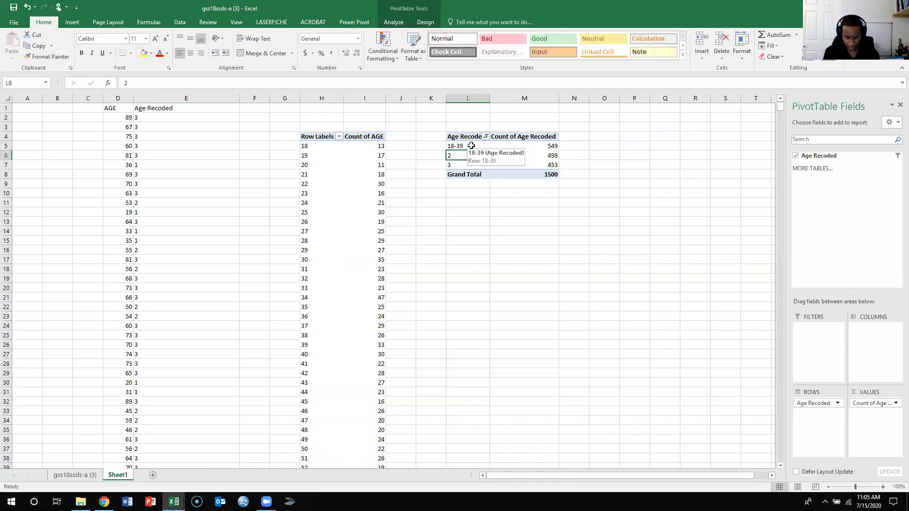
type("40-59")
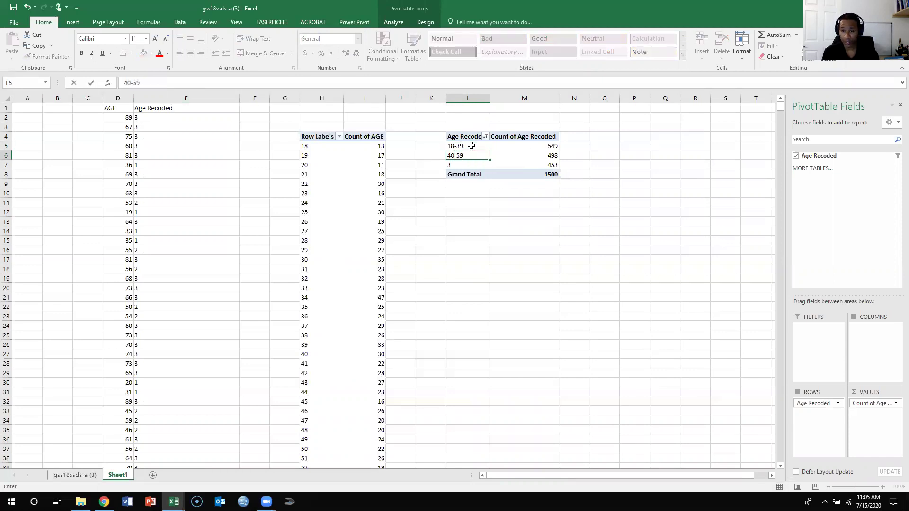
key("Return")
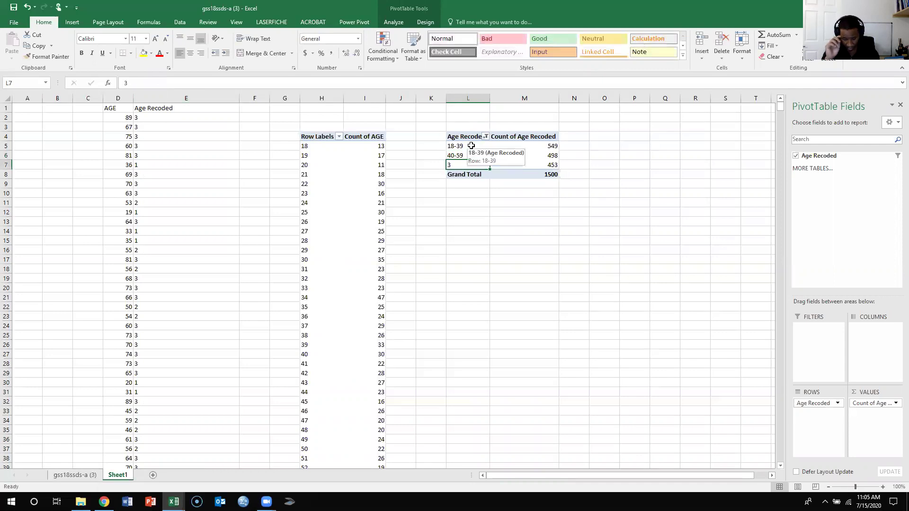
type("60+")
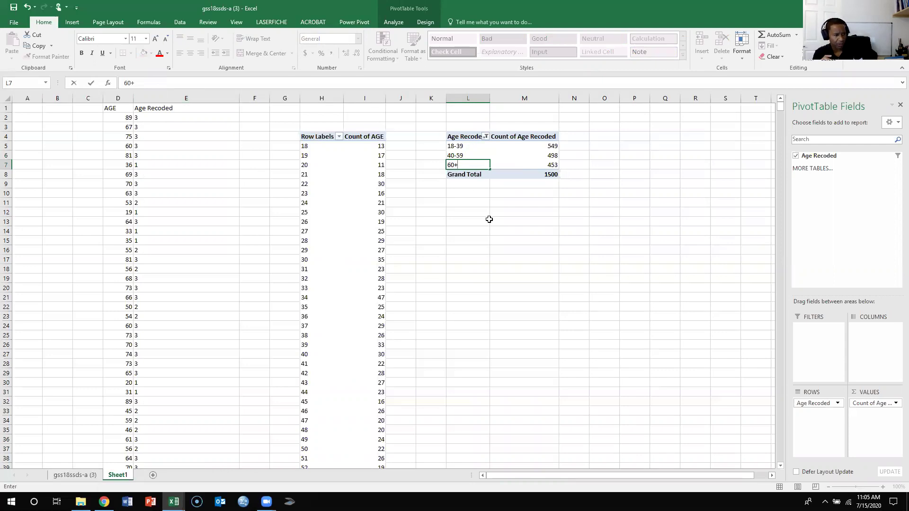
left_click(489, 221)
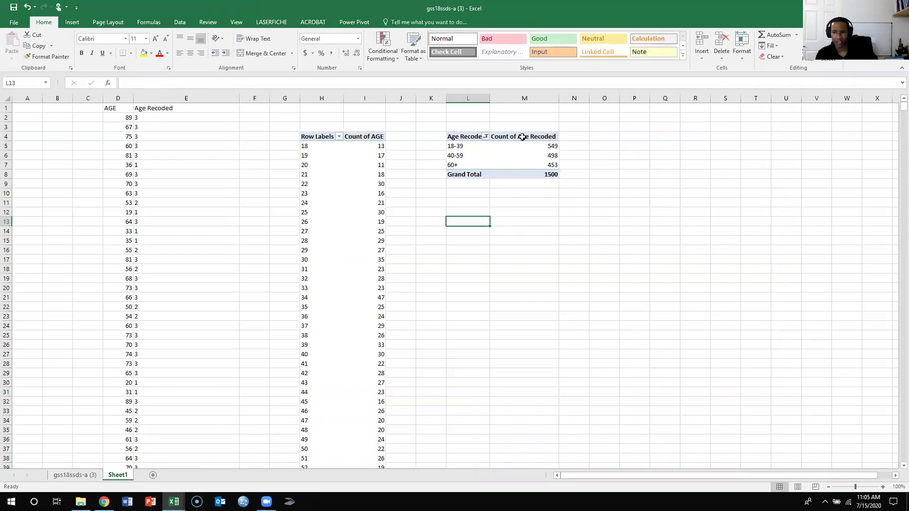
Rename the Count of Age Recoded header in cell M4 to "Frequency".
left_click(522, 136)
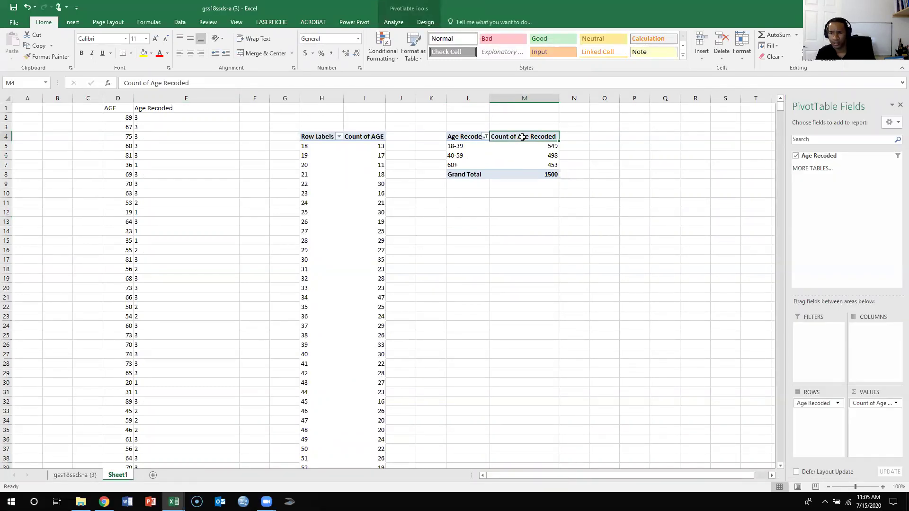
type("Frequency")
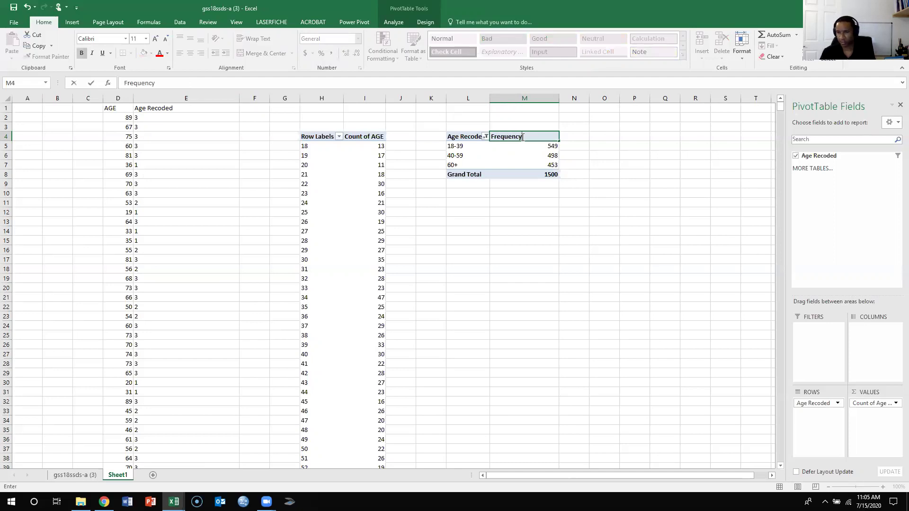